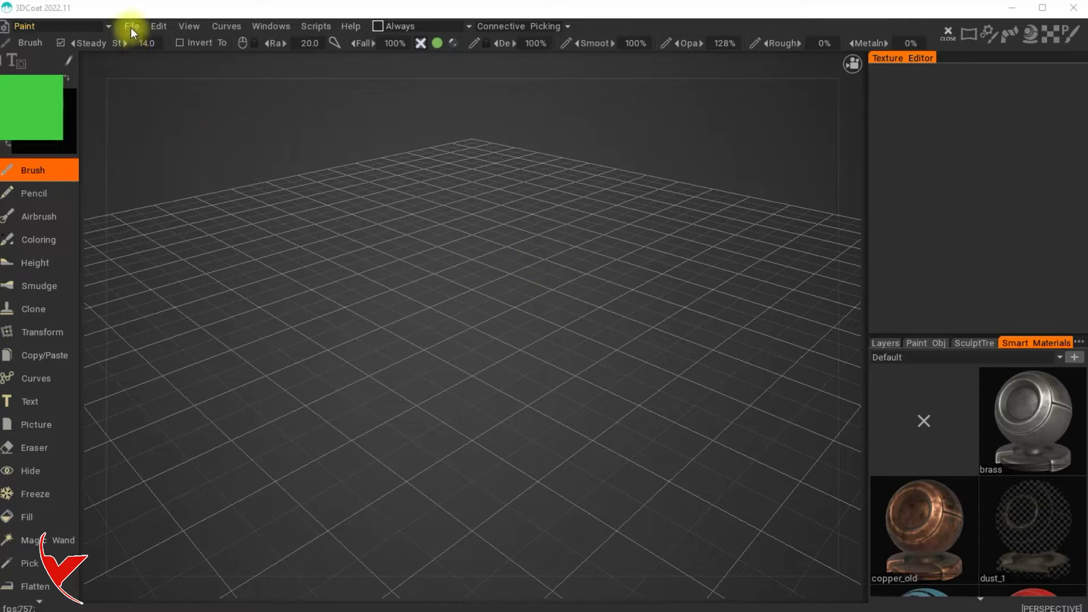
Step: Start a new 3DCoat project using Import Image as Mesh
click(130, 27)
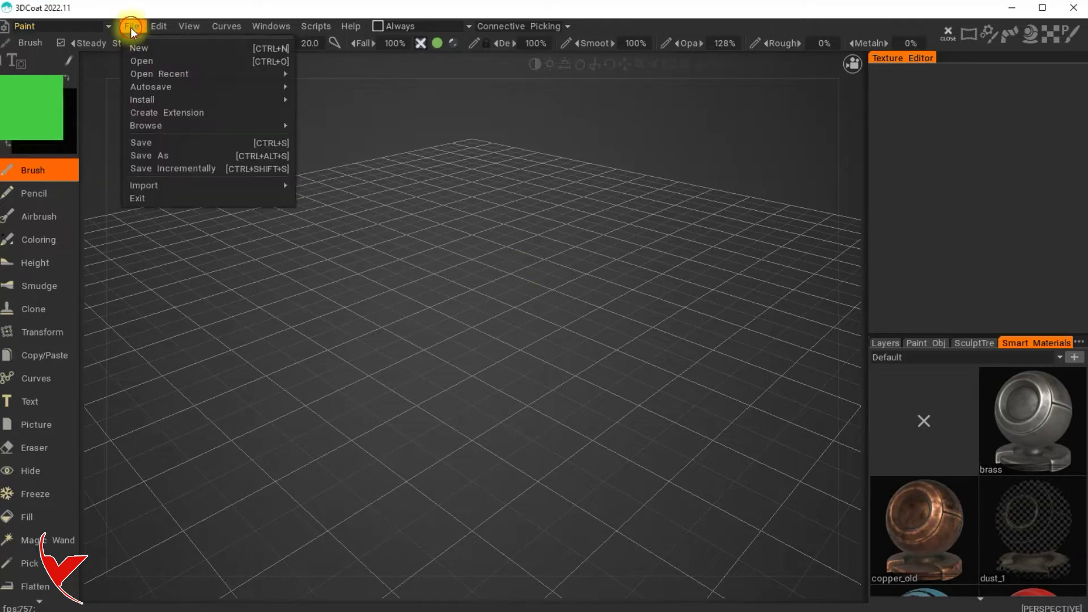
click(131, 43)
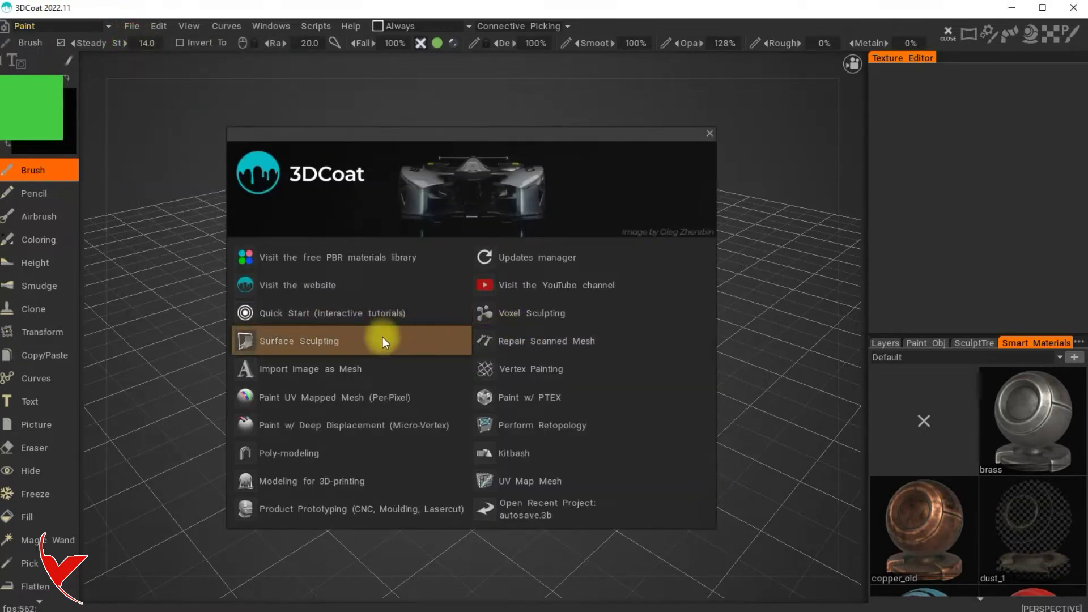
click(369, 362)
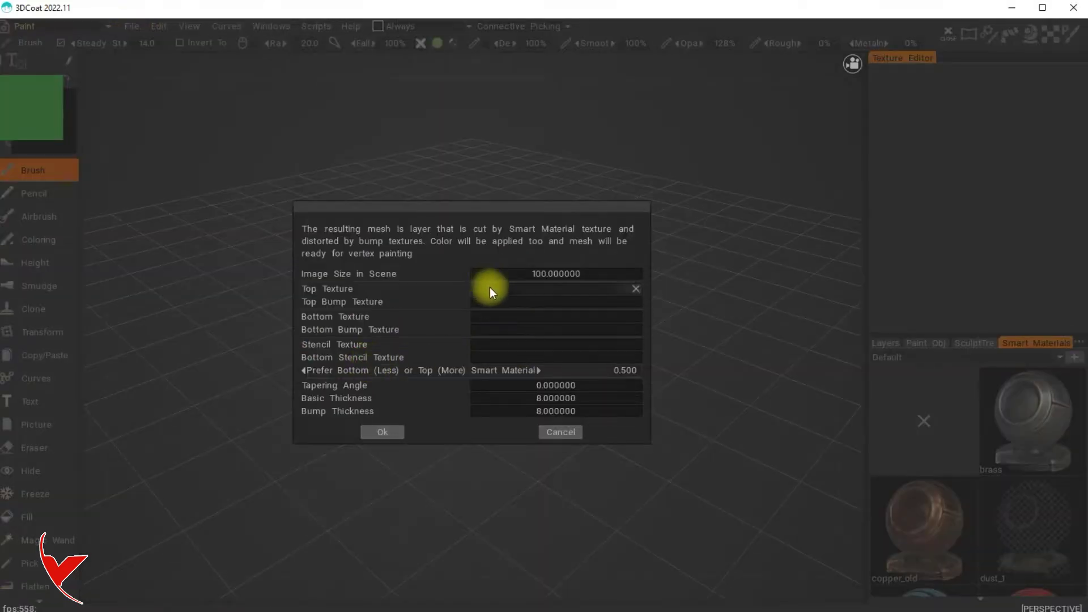
Step: Set top, bottom and stencil textures to 1024x1024.png and confirm the import
click(490, 289)
click(771, 152)
double_click(771, 152)
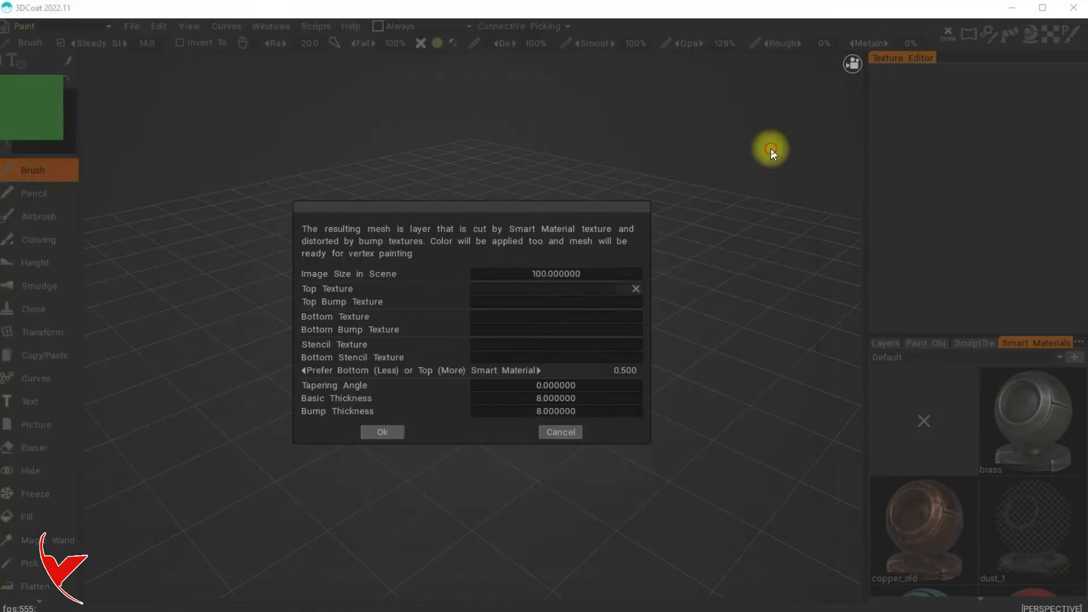
click(532, 316)
click(751, 142)
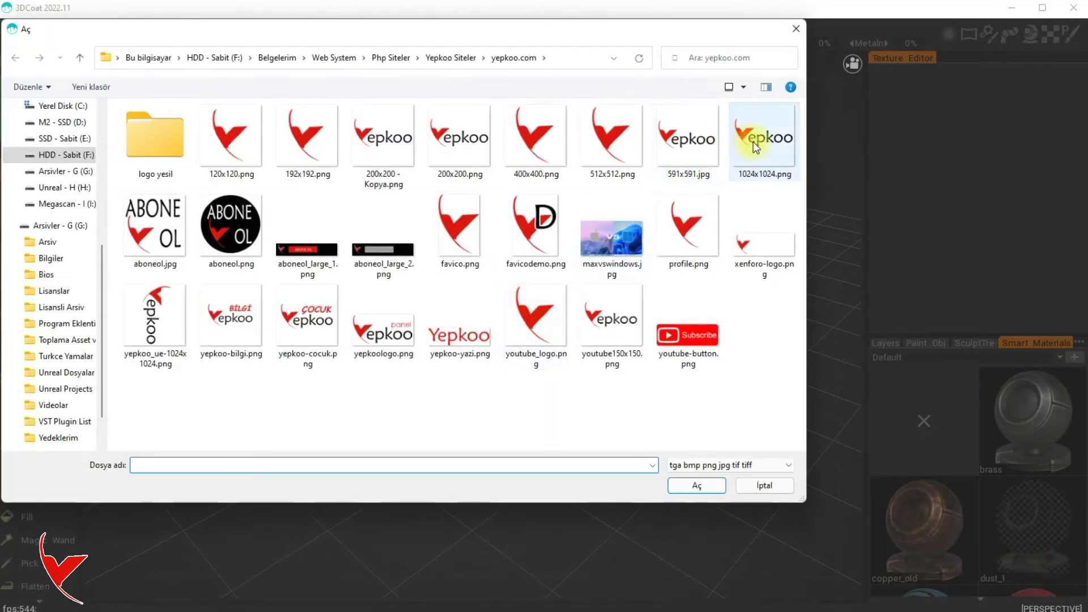
double_click(750, 142)
click(559, 345)
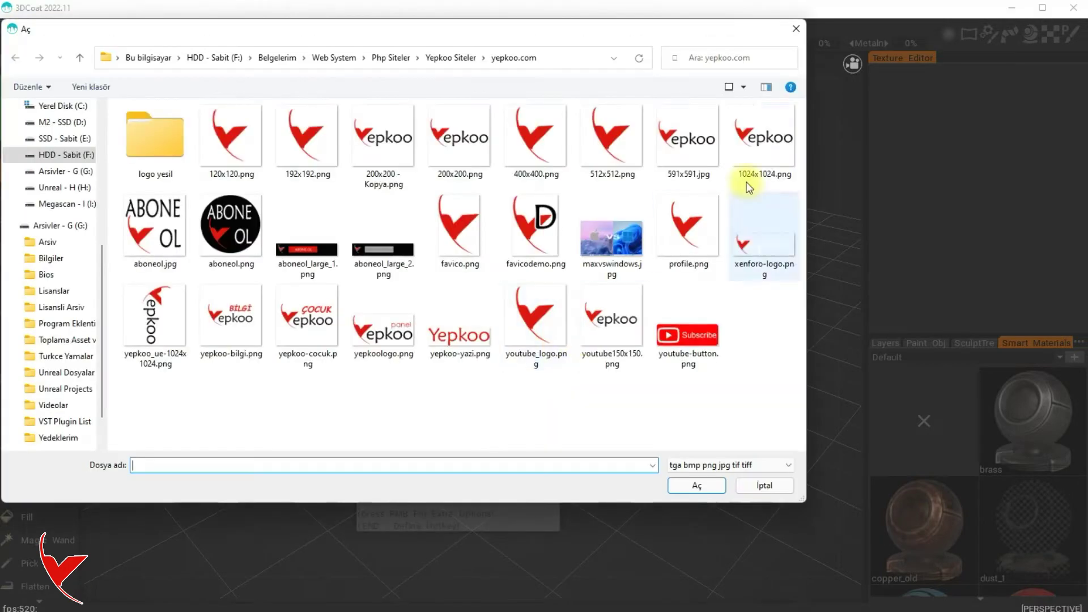
double_click(758, 152)
click(396, 431)
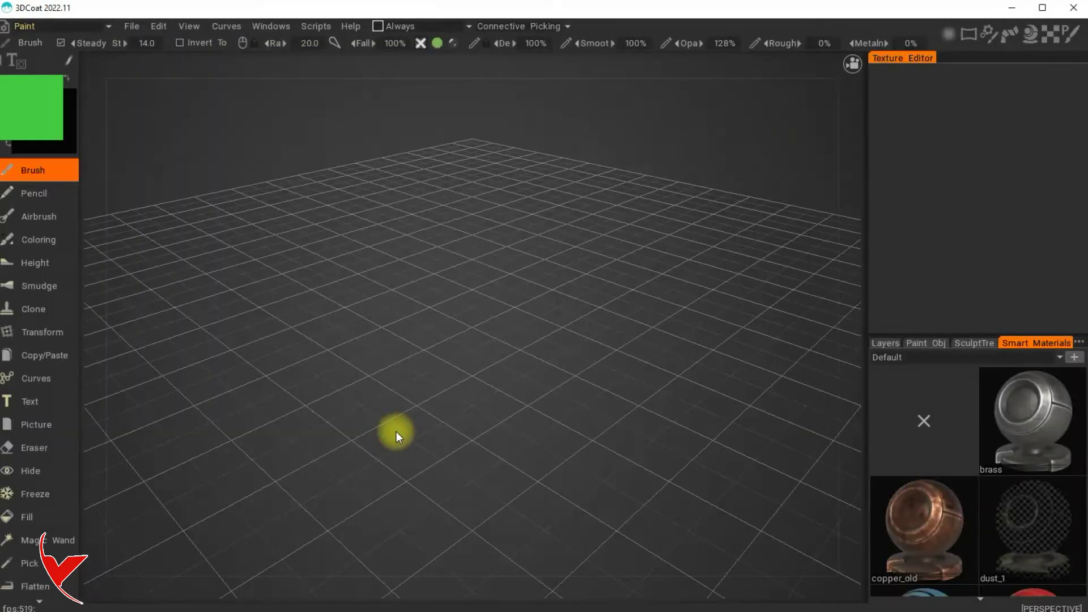
Step: Inspect the extruded logo and pick the plastic_glossy smart material
alt+right_drag(493, 433, 369, 424)
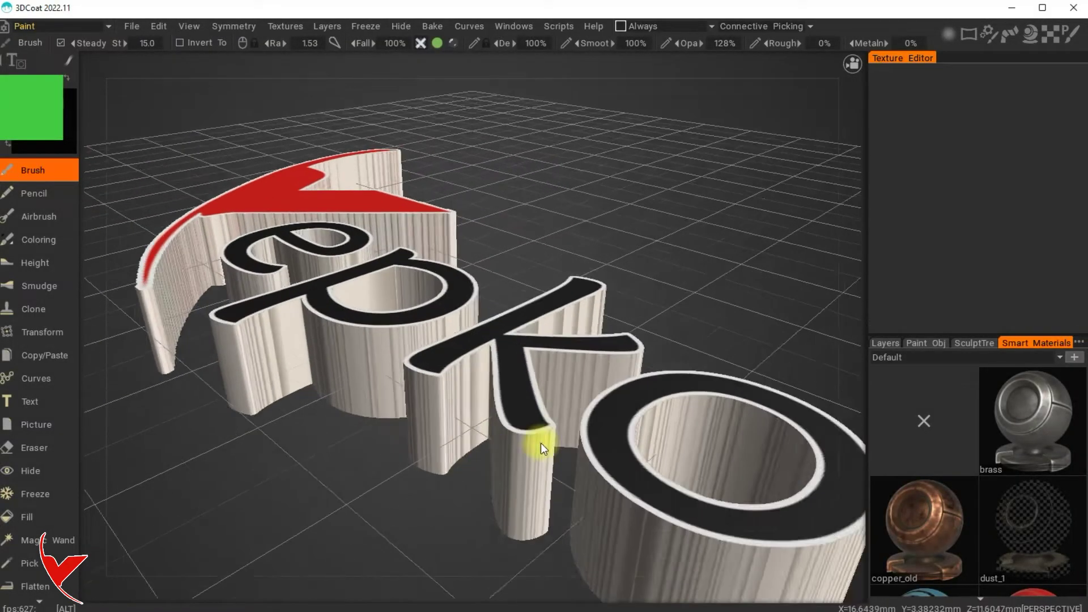
mouse_move(370, 424)
alt+mouse_down()
mouse_move(533, 414)
mouse_move(550, 367)
mouse_move(553, 385)
alt+mouse_up()
scroll(1030, 451, down, 3)
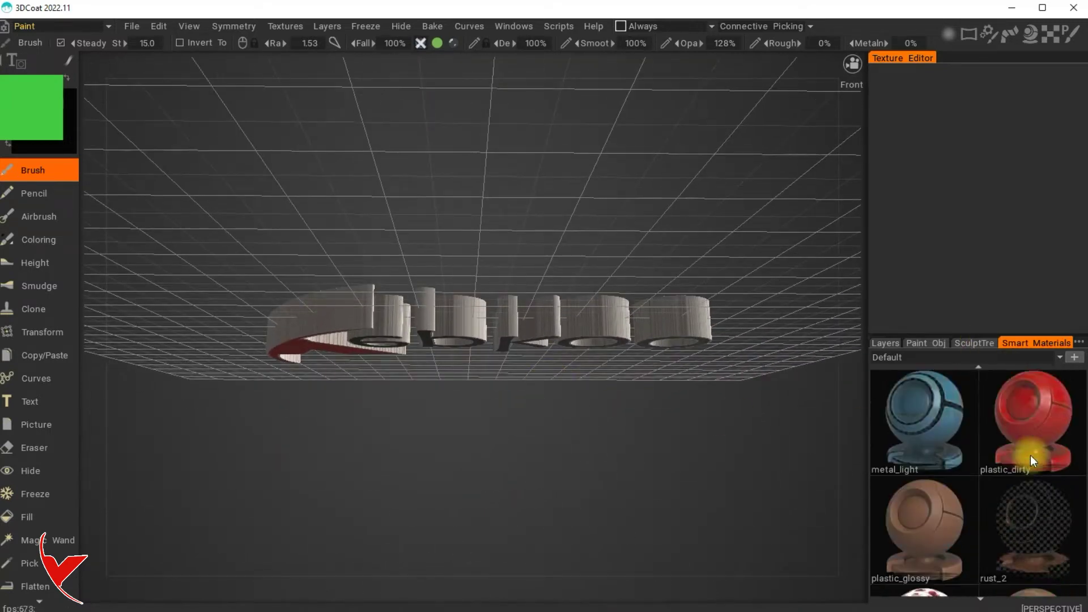
scroll(1029, 458, down, 2)
scroll(1027, 461, up, 3)
scroll(1024, 462, up, 1)
click(948, 523)
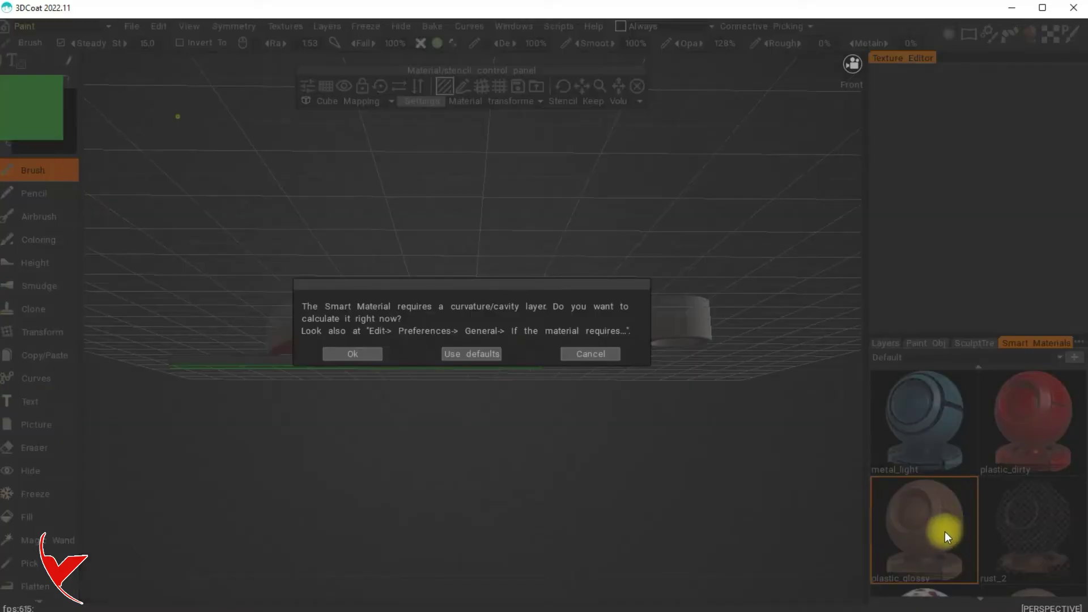
Step: Accept baking the curvature and ambient occlusion layers for plastic_glossy
click(352, 355)
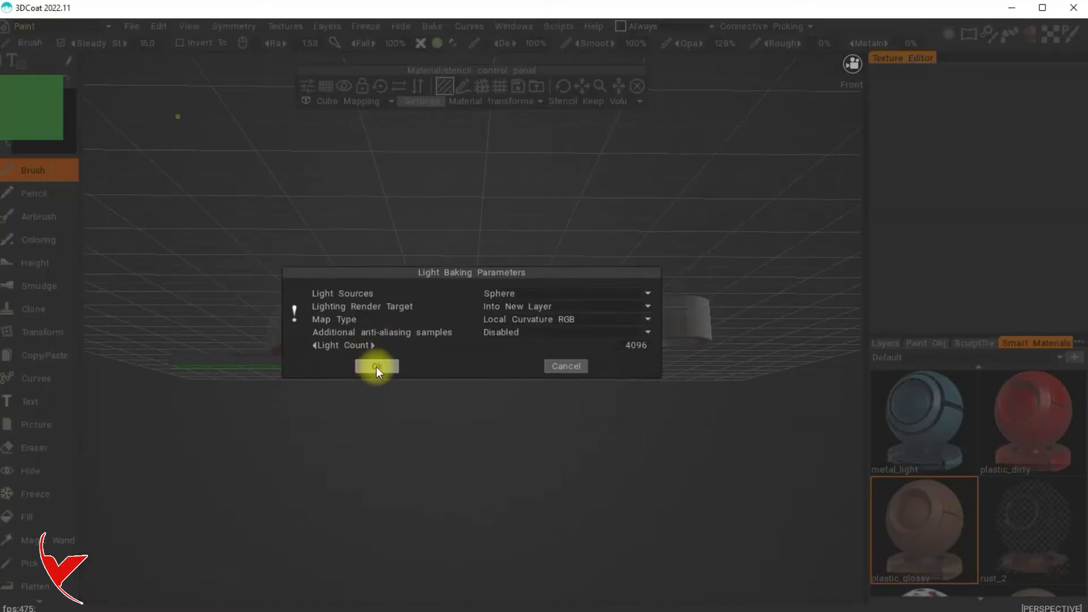
click(376, 366)
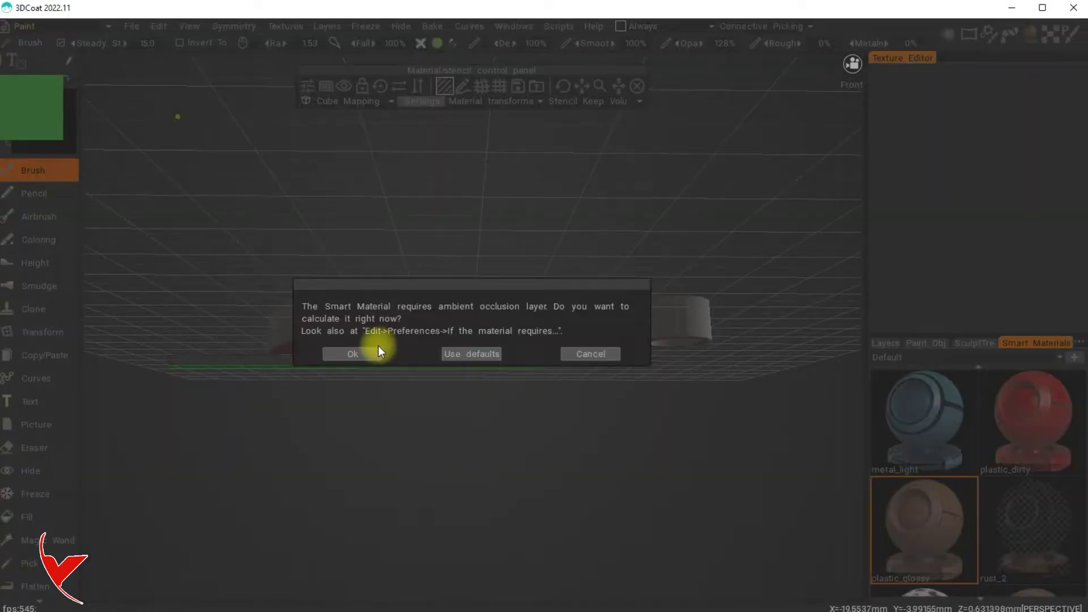
click(371, 355)
click(380, 407)
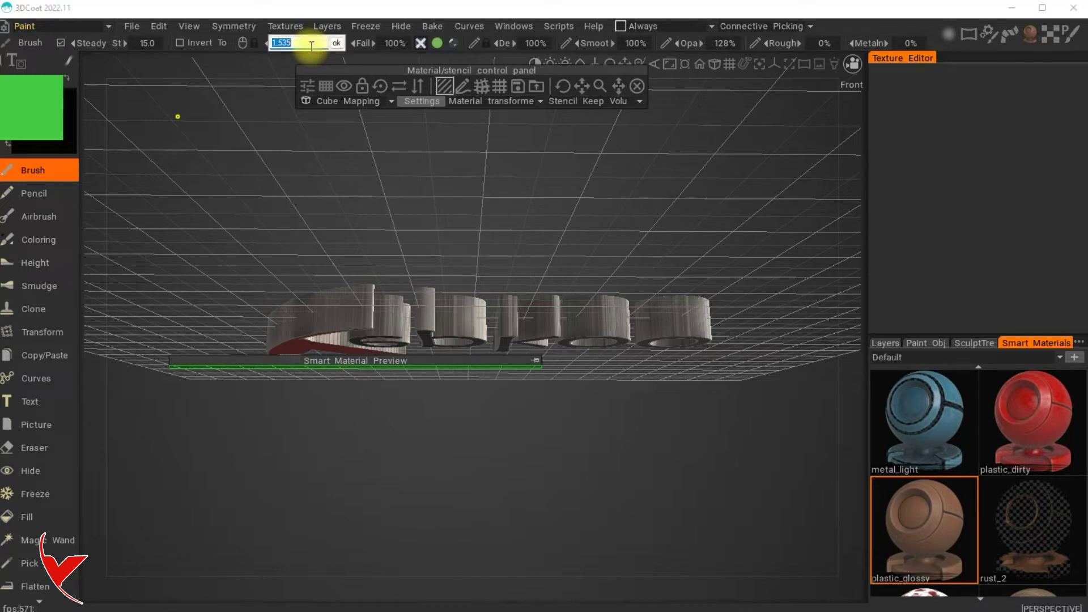
Step: Set brush radius to 10 and paint the letter sides brown with plastic_glossy, checking all angles
text(10)
key(Return)
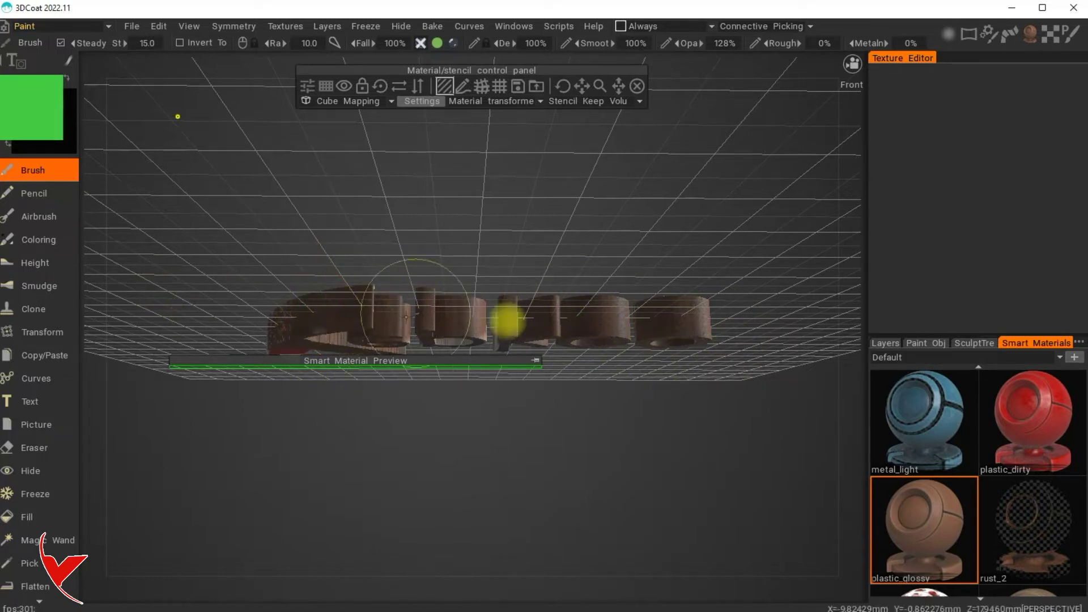
mouse_move(739, 323)
alt+mouse_down()
mouse_move(610, 346)
mouse_move(461, 323)
mouse_move(369, 294)
alt+mouse_up()
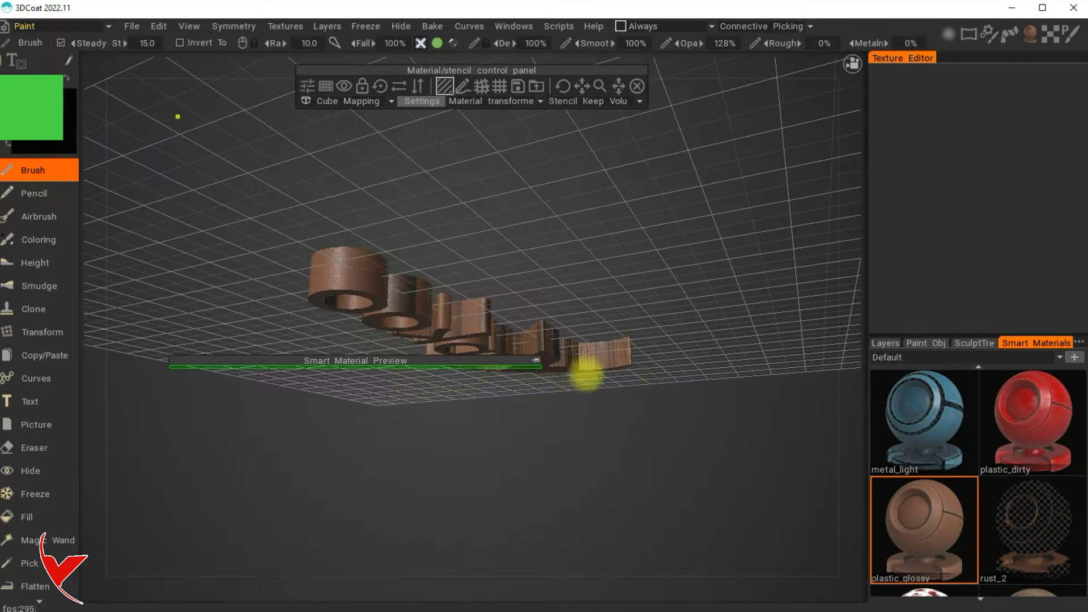
mouse_move(585, 299)
alt+mouse_down()
mouse_move(641, 314)
mouse_move(517, 308)
mouse_move(320, 314)
mouse_move(321, 323)
alt+mouse_up()
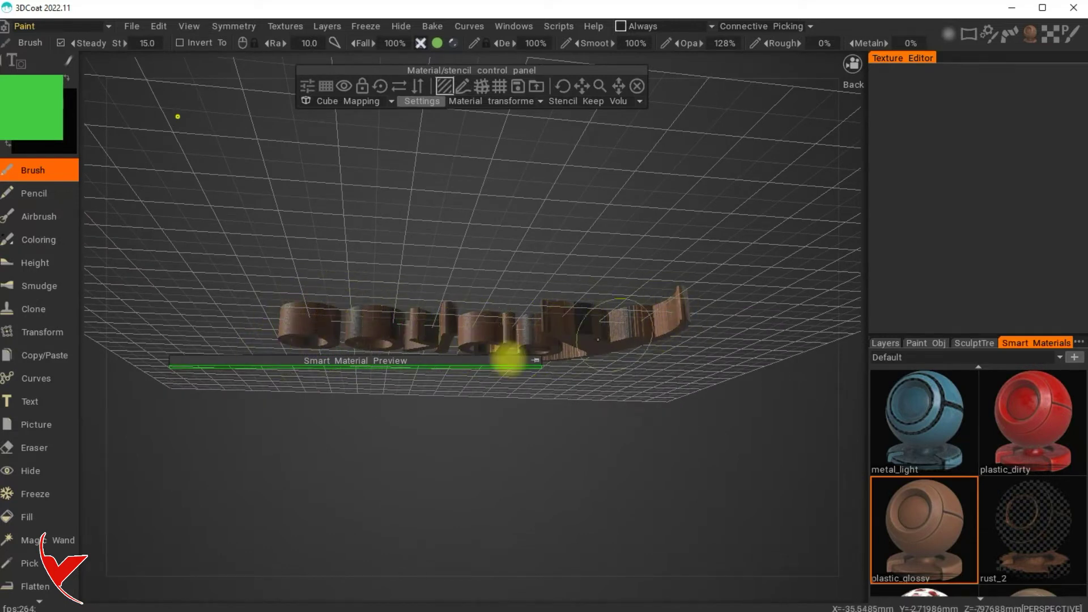
mouse_move(659, 333)
alt+mouse_down()
mouse_move(506, 321)
mouse_move(462, 279)
mouse_move(292, 272)
mouse_move(391, 332)
alt+mouse_up()
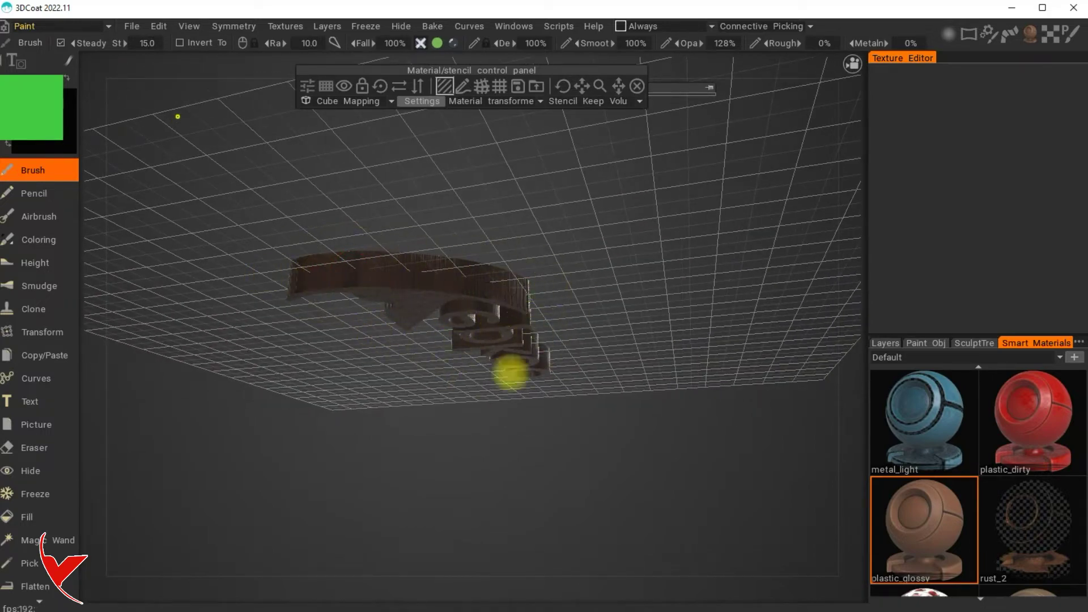
mouse_move(509, 267)
alt+mouse_down()
mouse_move(388, 394)
mouse_move(452, 297)
mouse_move(468, 440)
mouse_move(865, 386)
mouse_move(883, 495)
alt+mouse_up()
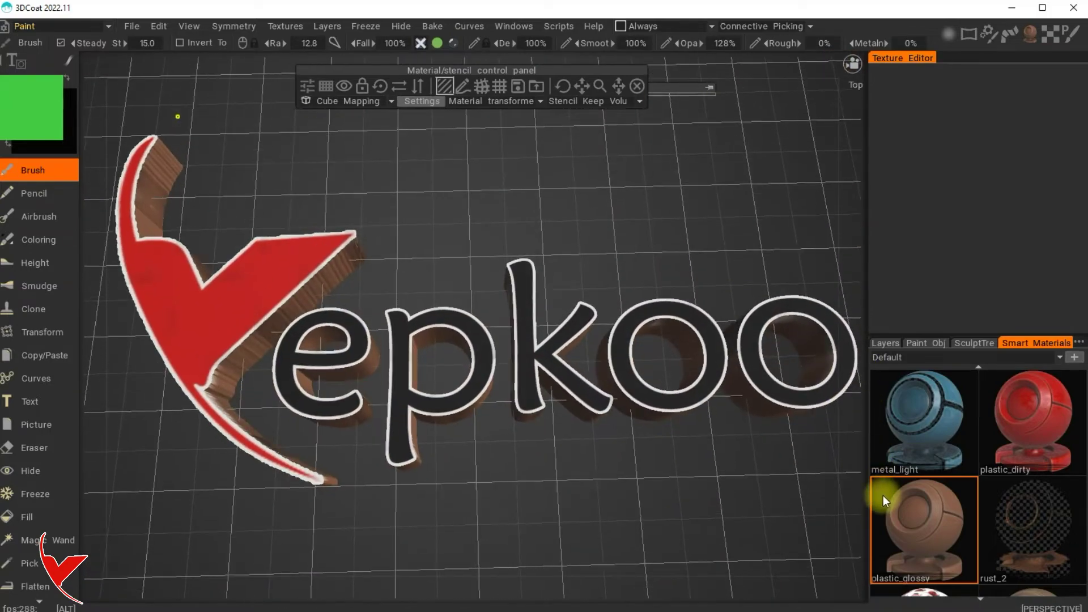
mouse_move(657, 219)
alt+mouse_down()
mouse_move(633, 255)
mouse_move(598, 250)
alt+mouse_up()
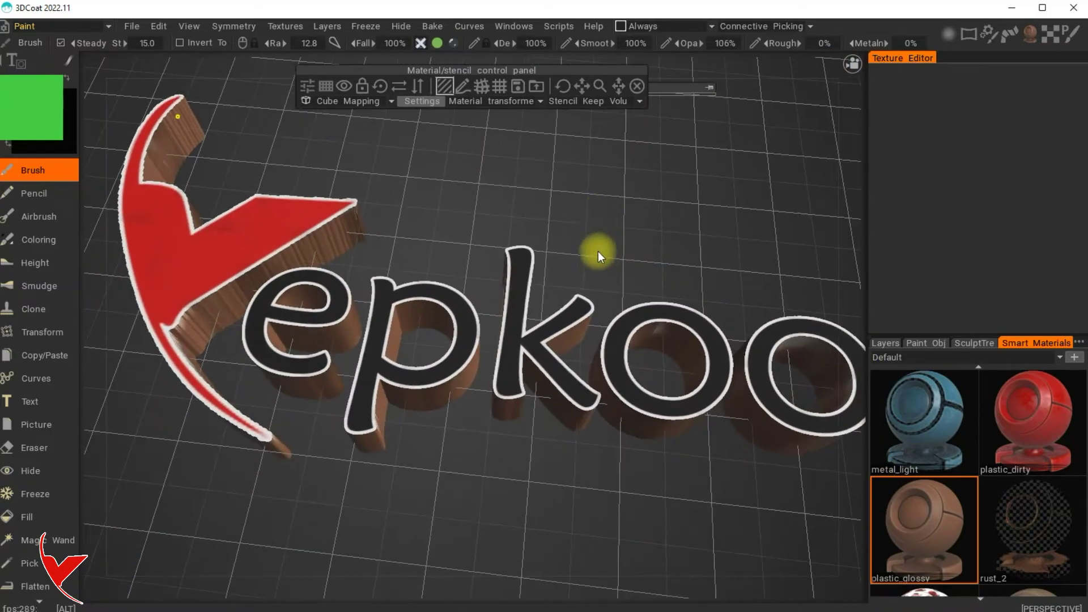
mouse_move(570, 206)
alt+mouse_down()
mouse_move(557, 230)
mouse_move(577, 298)
mouse_move(581, 285)
alt+mouse_up()
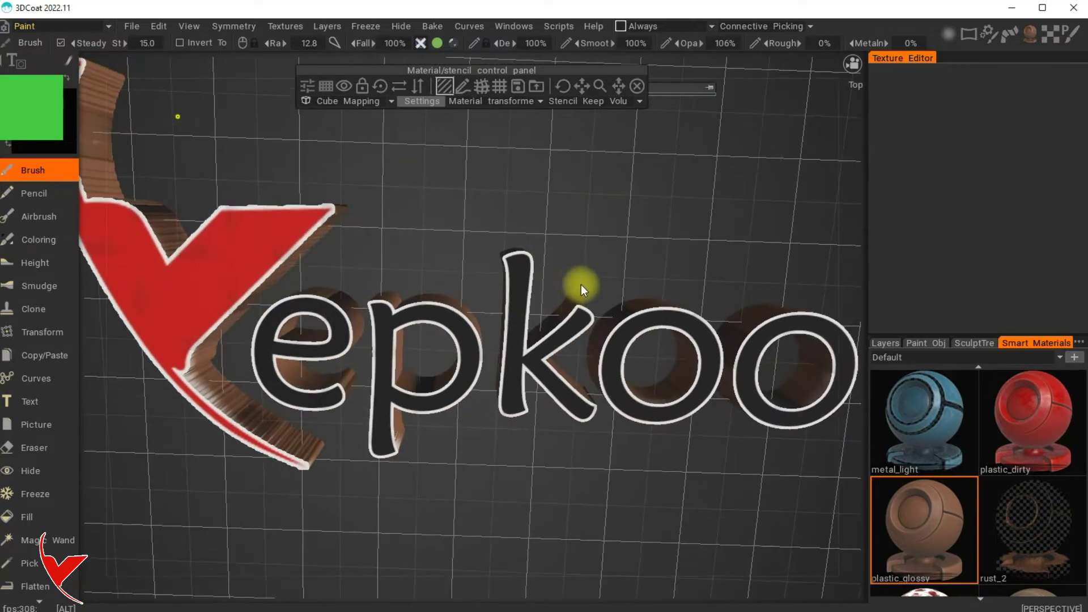
mouse_move(560, 293)
alt+right_down()
mouse_move(561, 236)
mouse_move(359, 291)
alt+right_up()
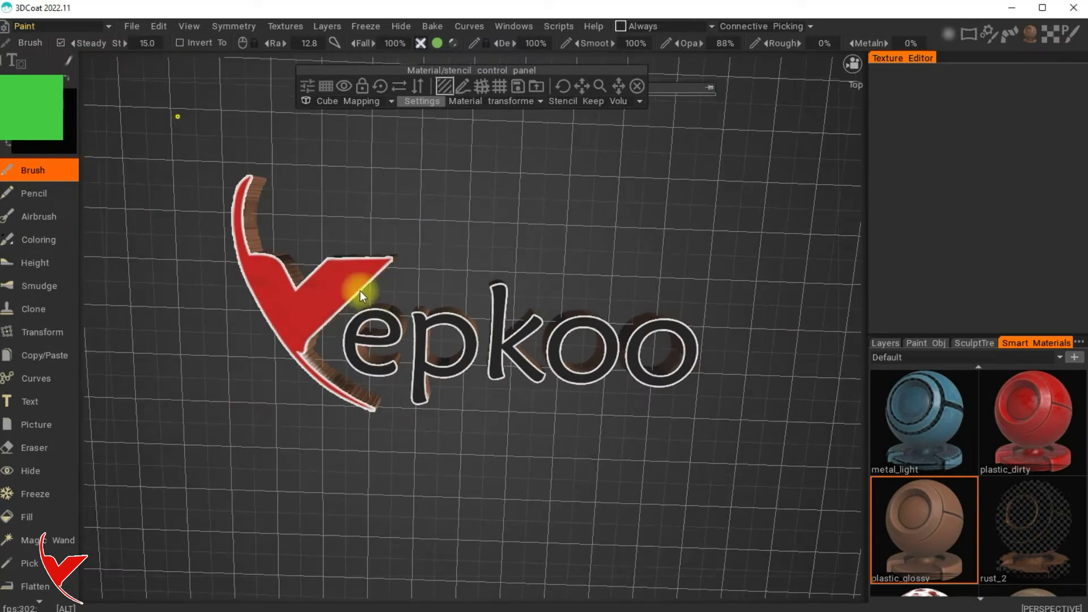
Step: Switch to the Retopo room and toggle the logo volume's visibility
click(110, 28)
click(64, 83)
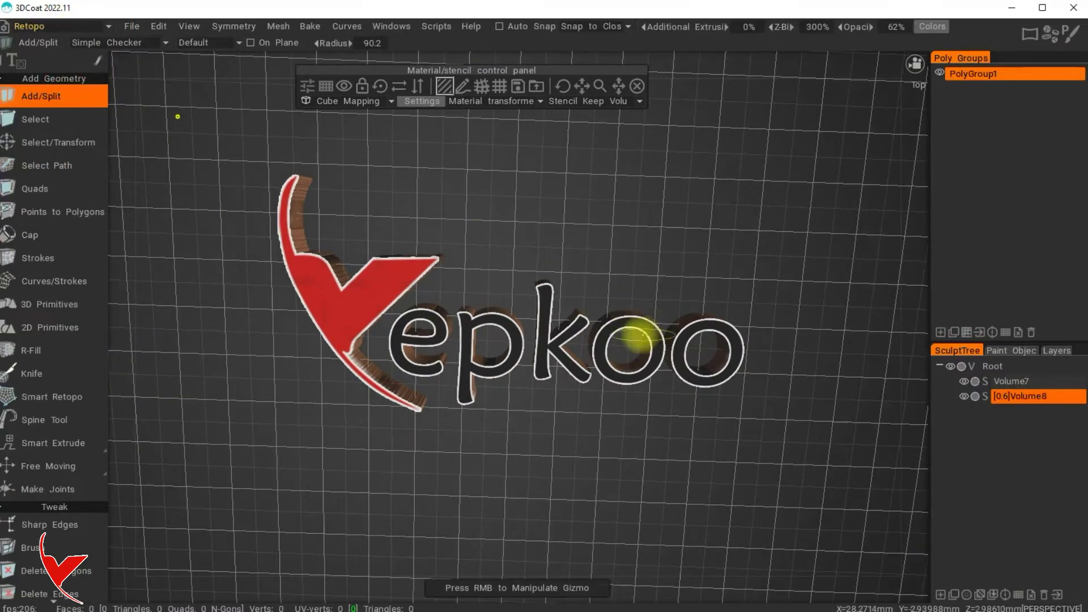
click(961, 396)
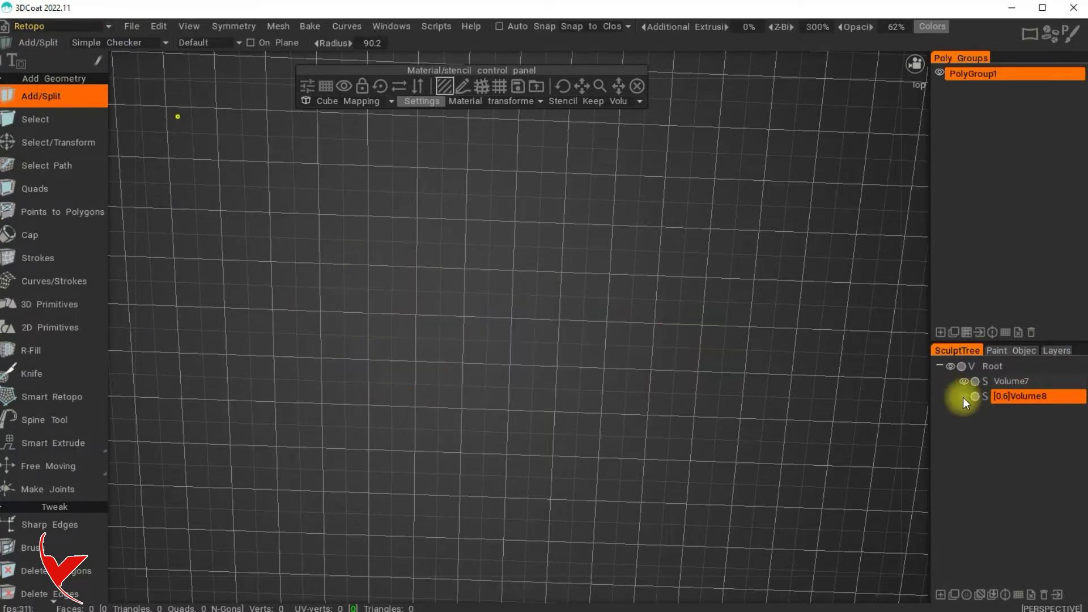
Step: Decimate the logo volume into the Volume8 retopo mesh of 653,704 triangles
right_click(1005, 398)
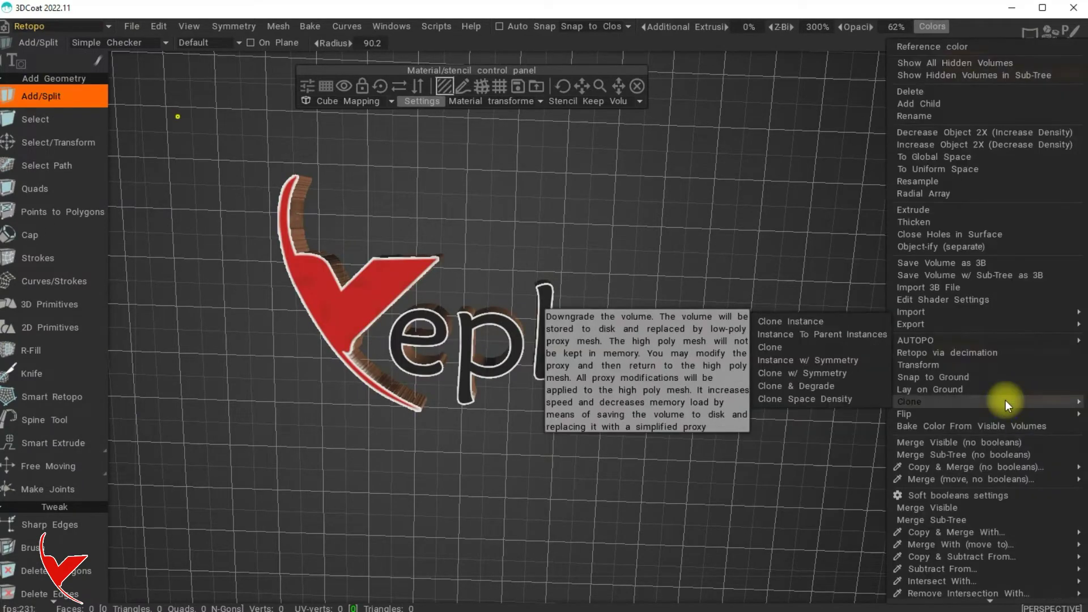
click(951, 353)
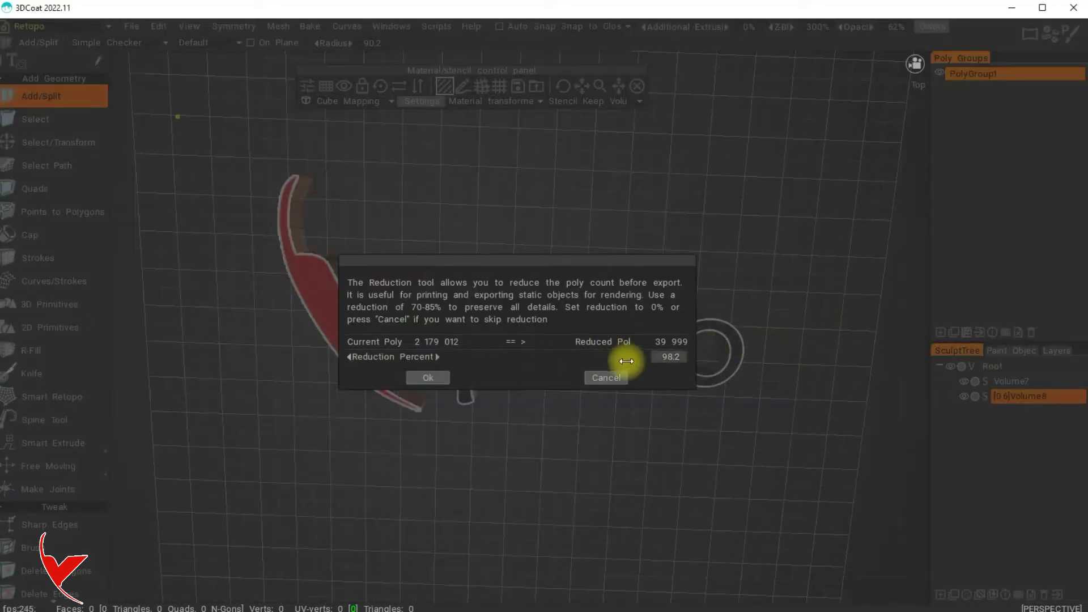
drag(682, 360, 447, 379)
click(443, 378)
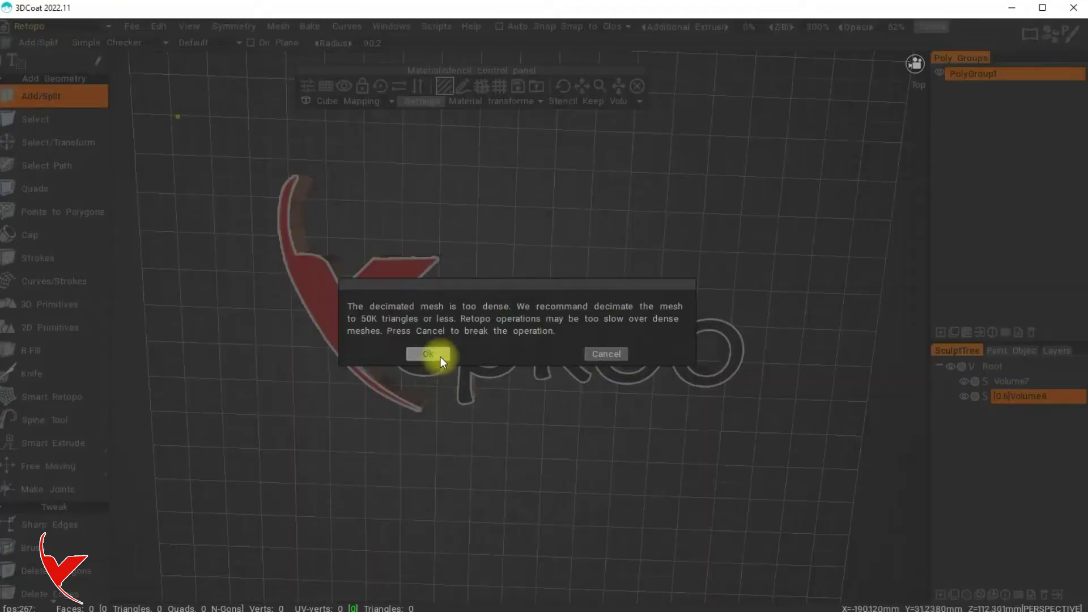
click(441, 356)
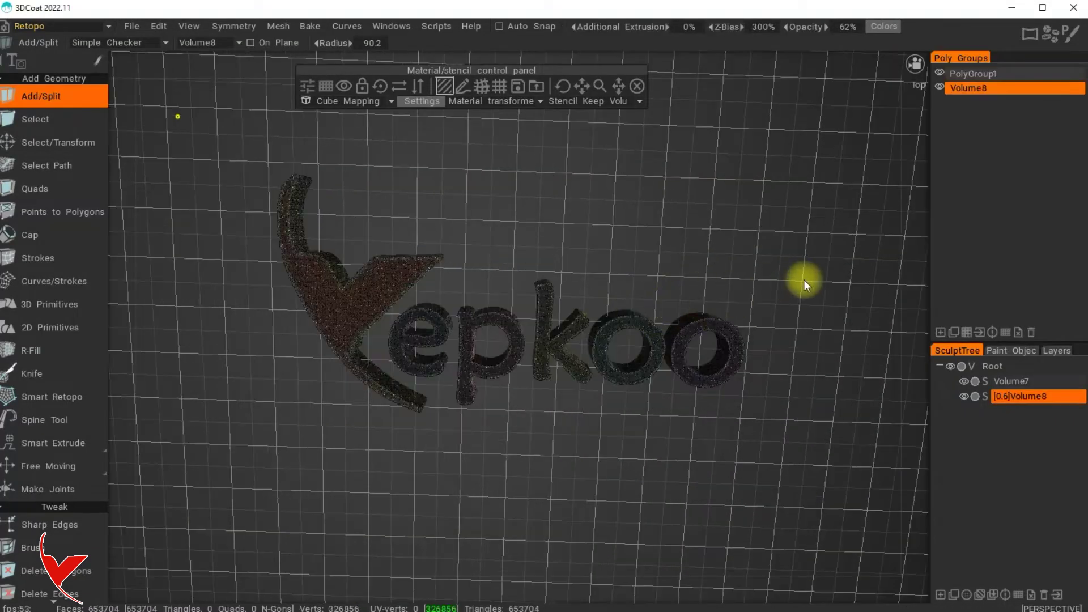
mouse_move(839, 263)
mouse_down()
mouse_move(878, 256)
mouse_move(810, 244)
mouse_up()
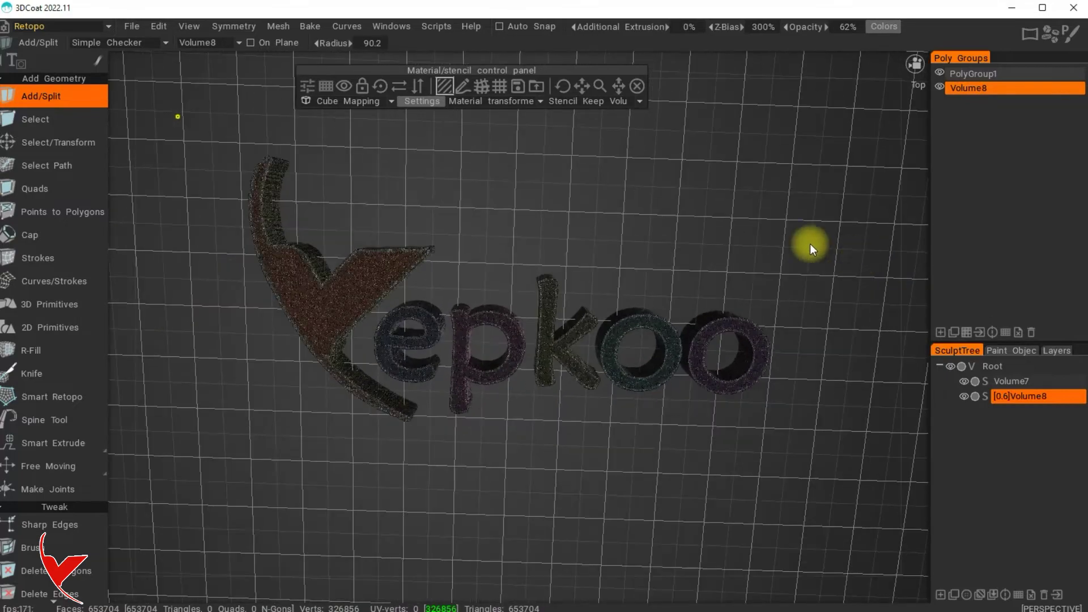
Step: Bake Volume8 with a per-pixel normal map, Unreal Engine preset and 2048×2048 textures
click(311, 27)
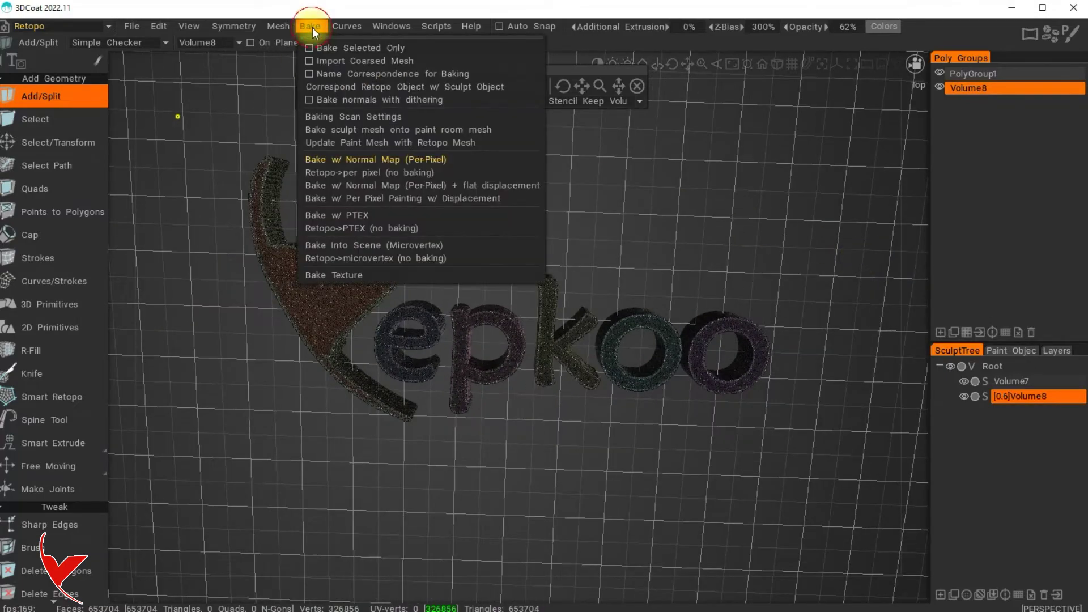
click(361, 159)
click(703, 268)
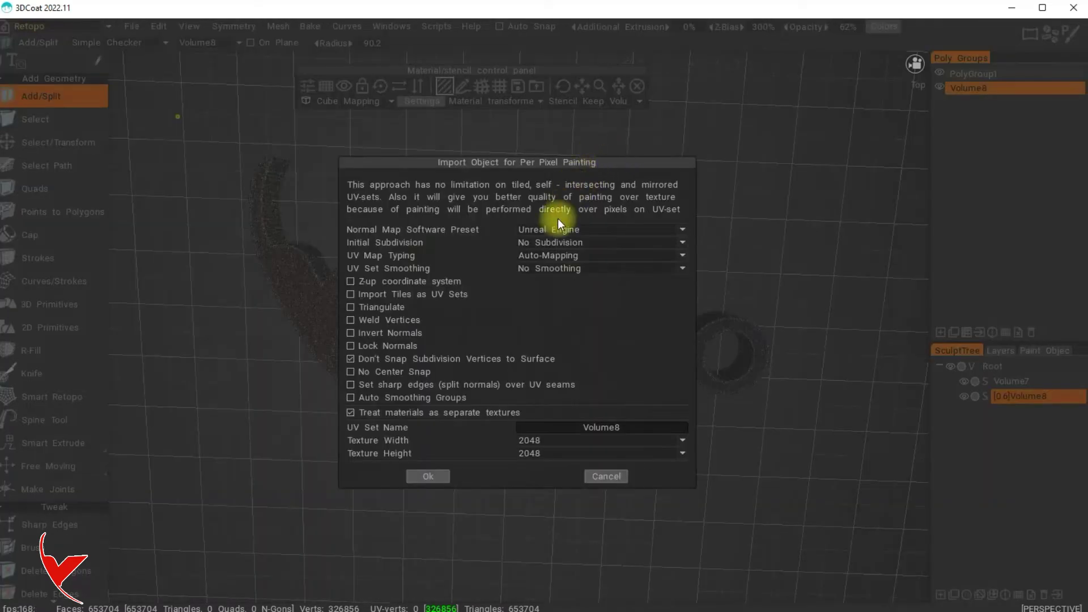
click(445, 477)
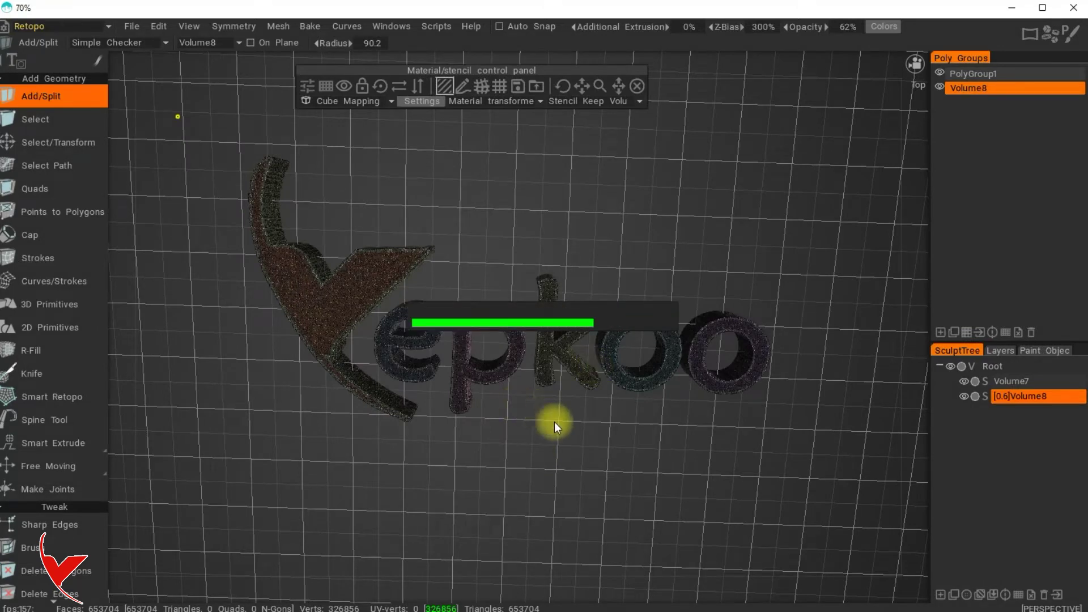
click(779, 274)
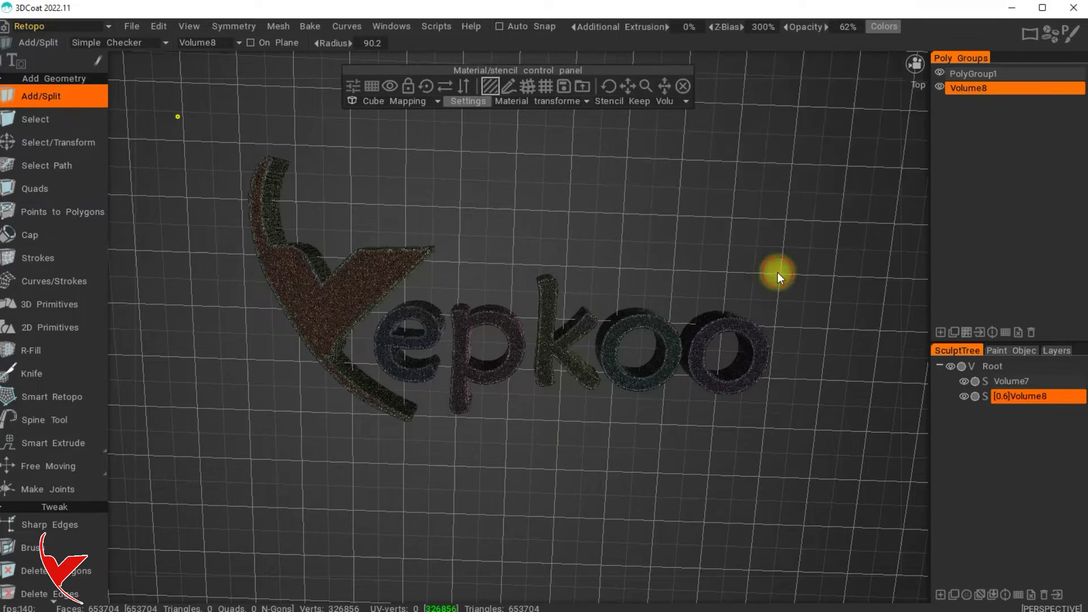
click(106, 29)
Step: Export the painted logo from the Paint room as logo.obj with its textures
click(97, 40)
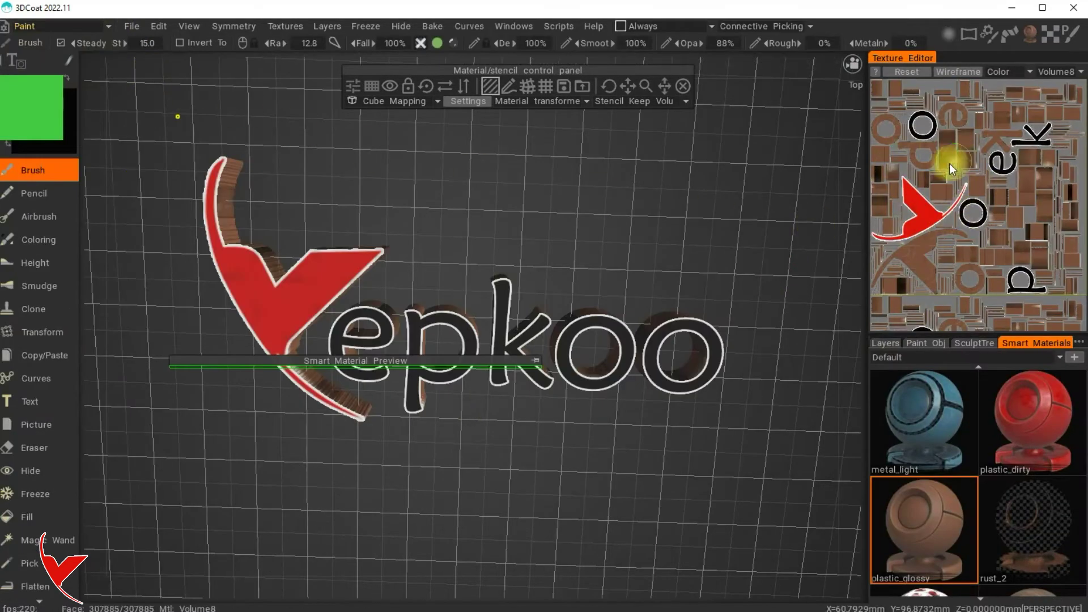
click(124, 27)
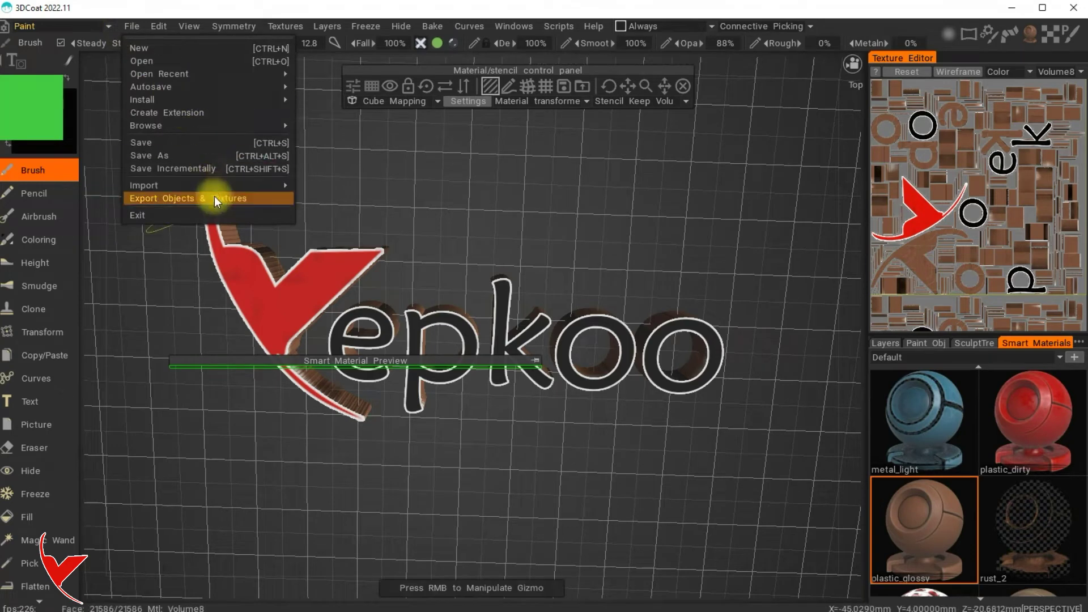
click(214, 196)
click(336, 165)
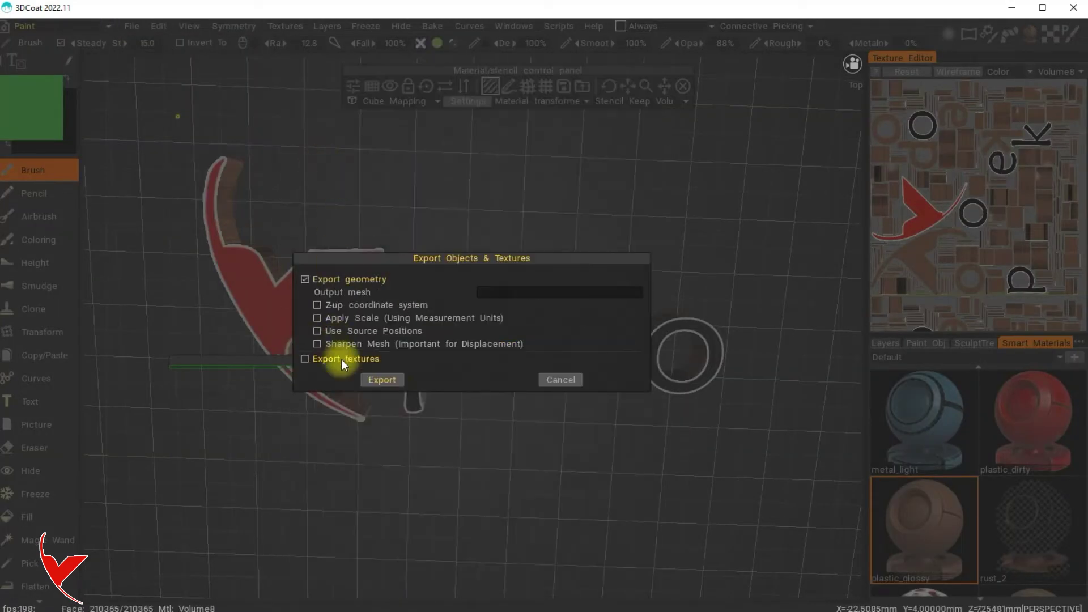
click(340, 359)
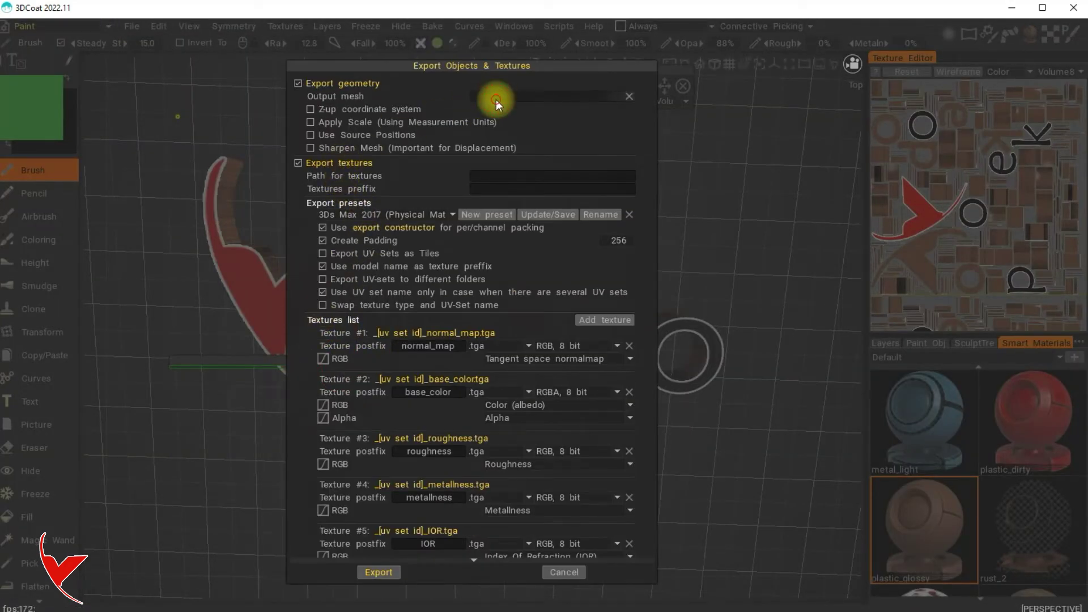
click(496, 95)
text(logo)
key(Return)
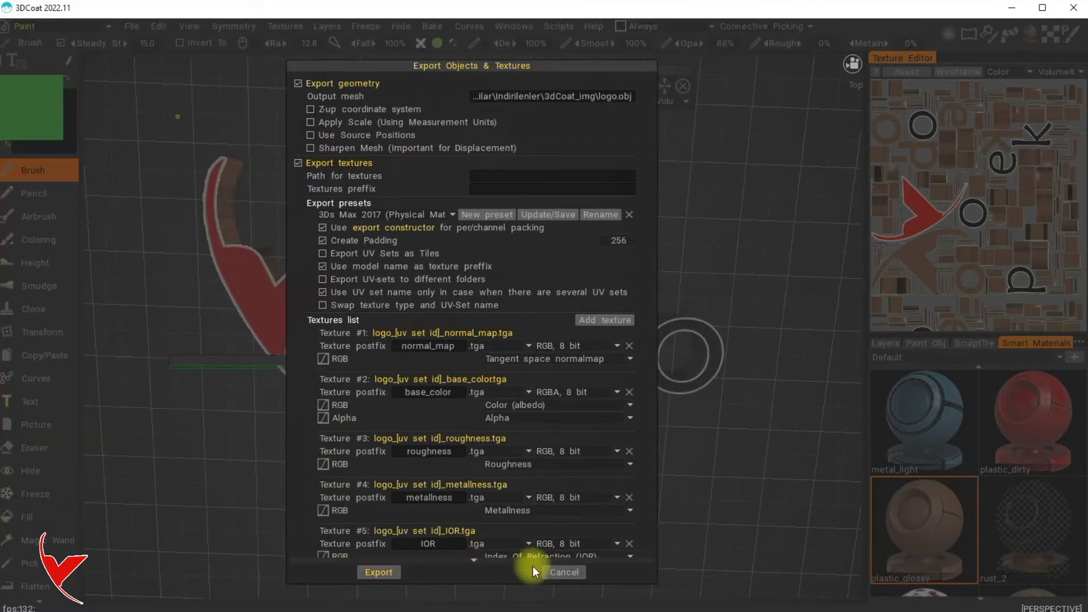
click(381, 573)
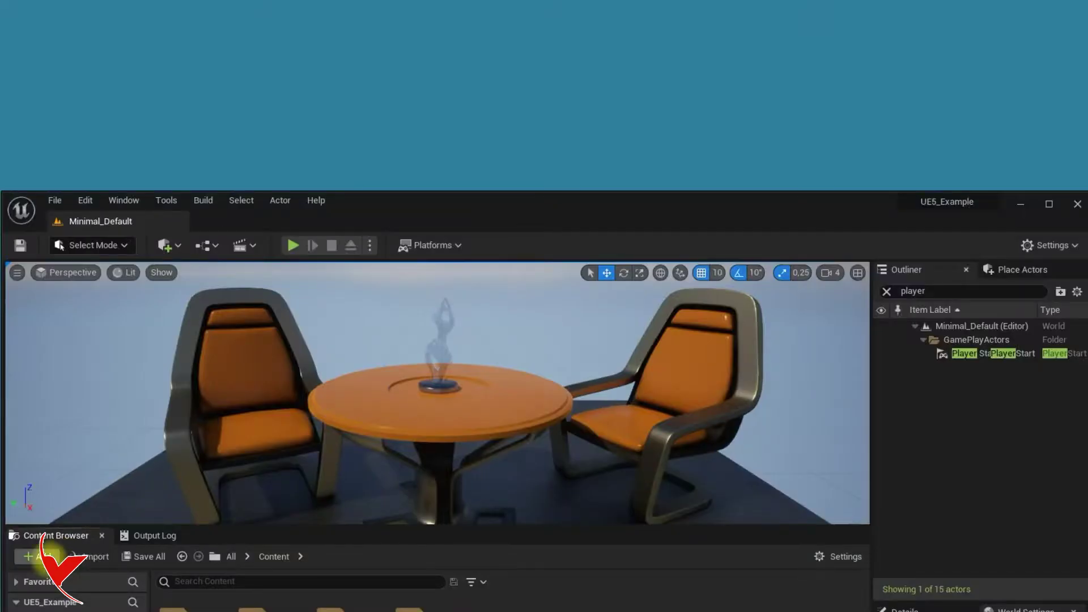
Step: Add the Third Person feature pack to UE5_Example and maximise the editor
click(41, 556)
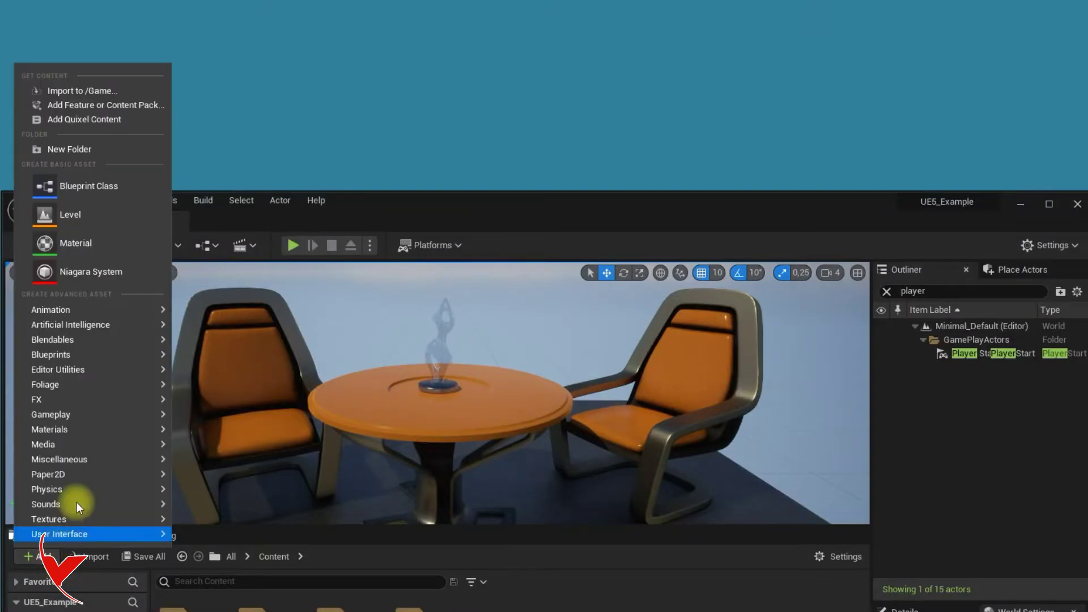
click(101, 105)
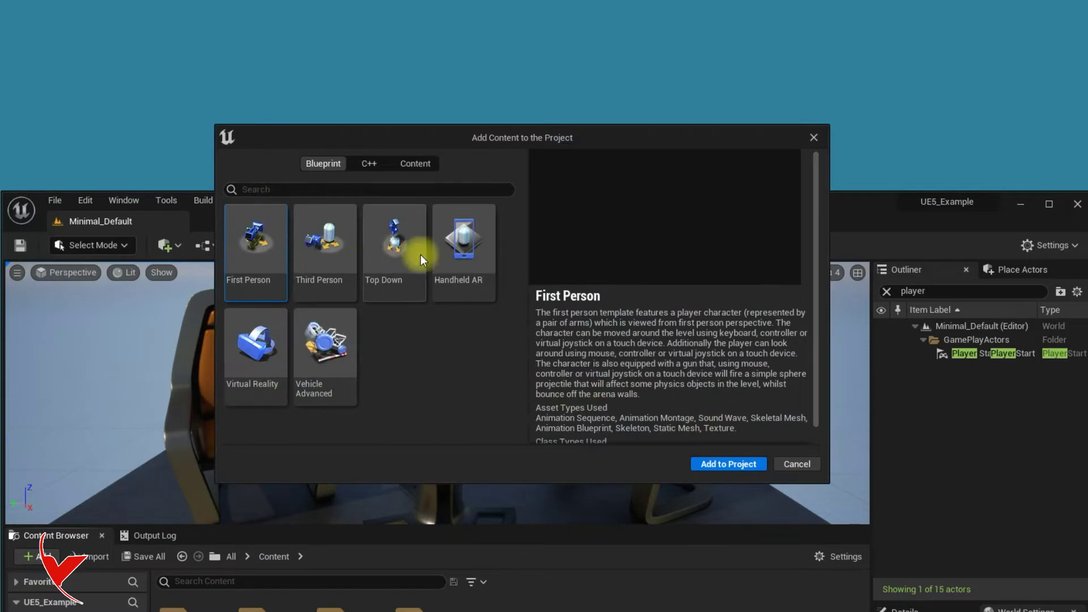
click(313, 253)
click(695, 459)
drag(682, 205, 679, 12)
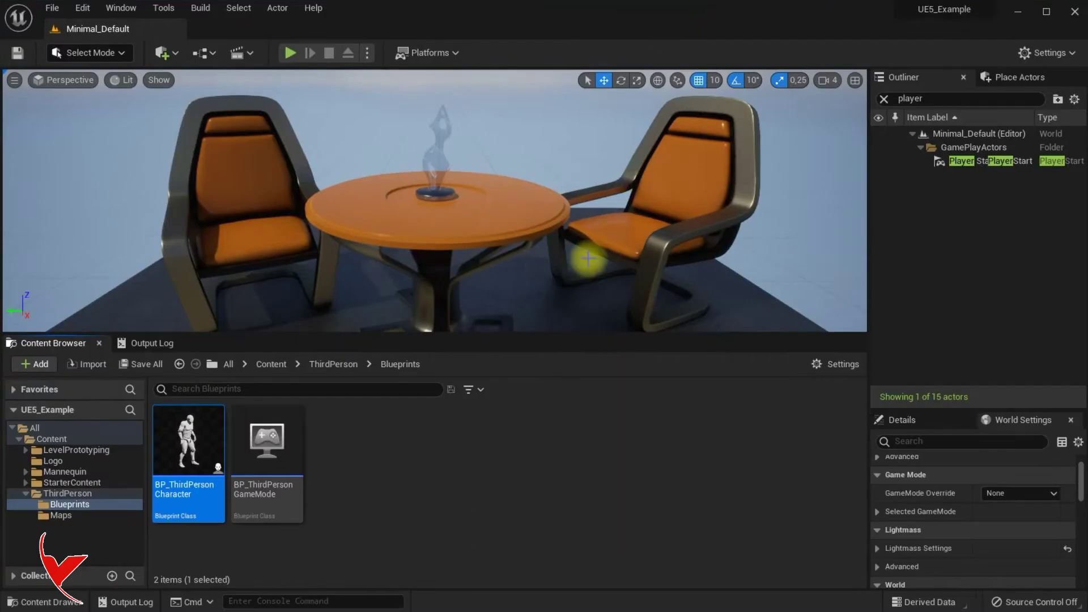
Step: Open ThirdPersonMap from ThirdPerson/Maps and test-play it
click(345, 364)
double_click(273, 437)
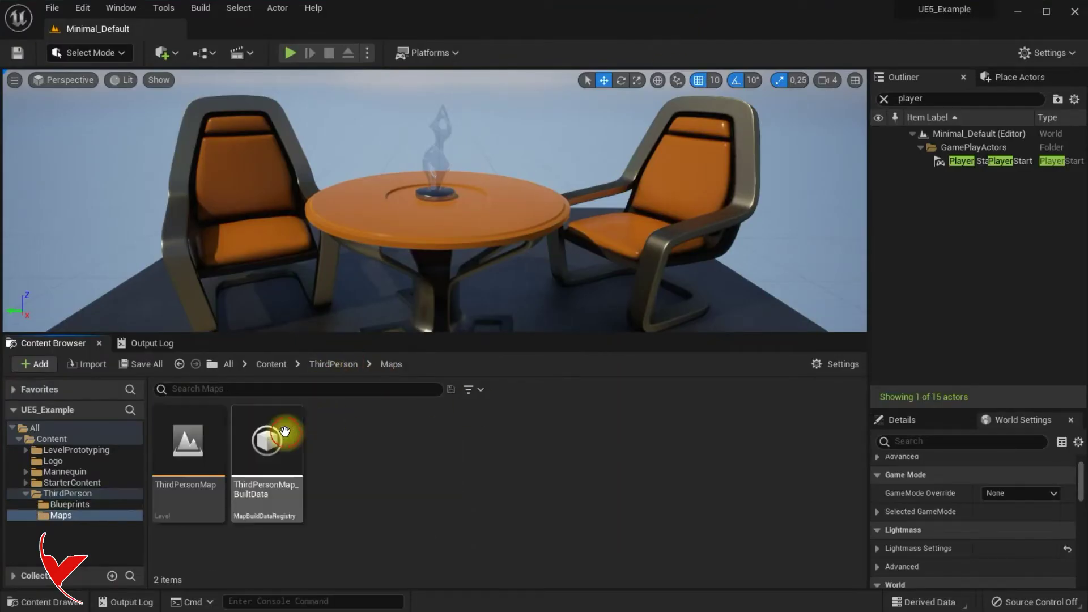
click(213, 451)
double_click(213, 451)
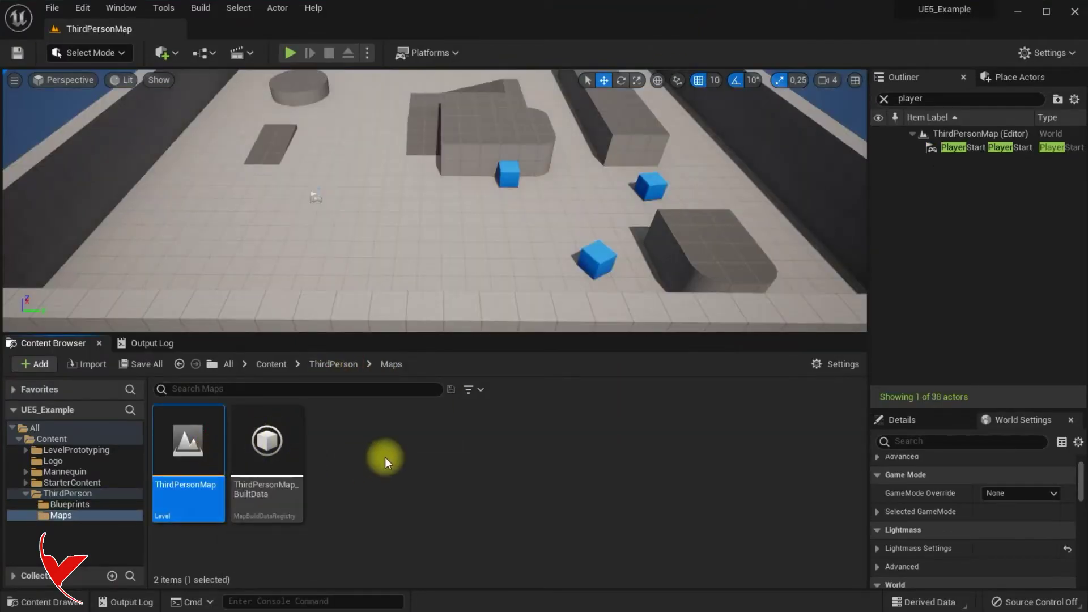
scroll(448, 203, down, 3)
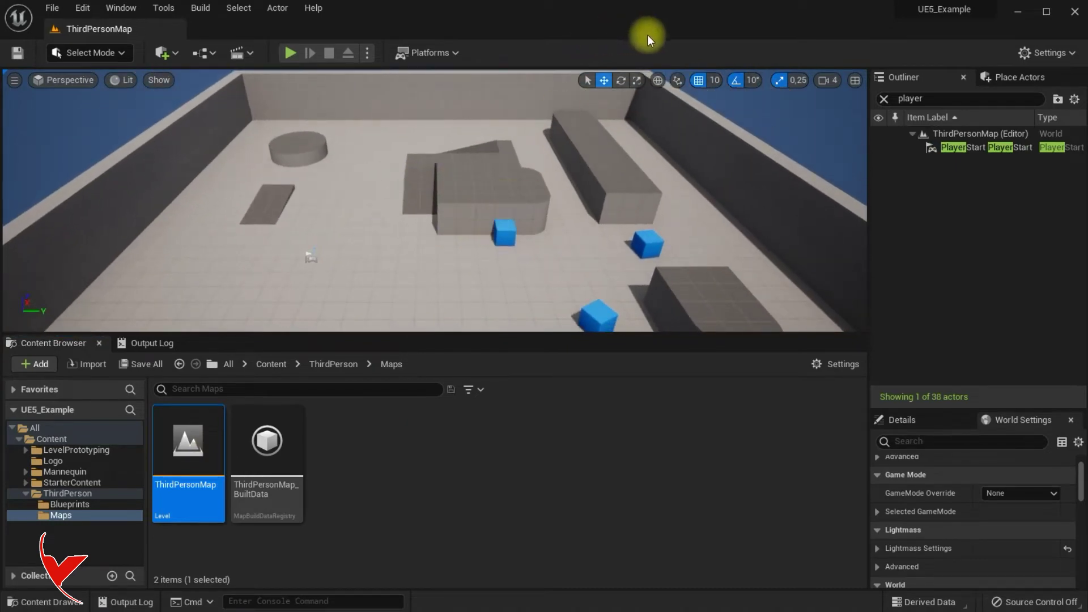
click(306, 53)
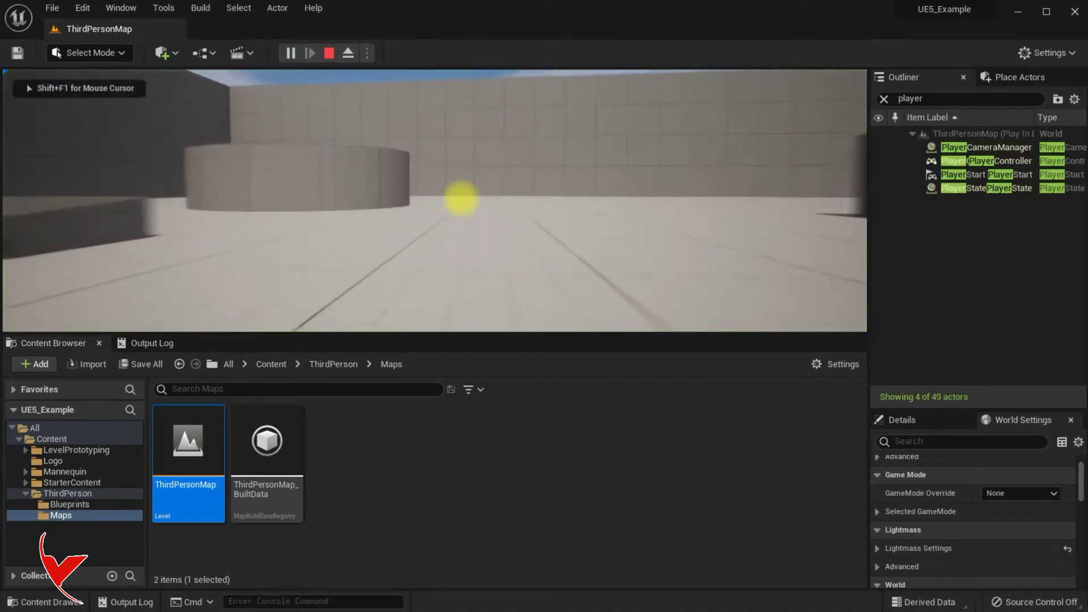
key(Escape)
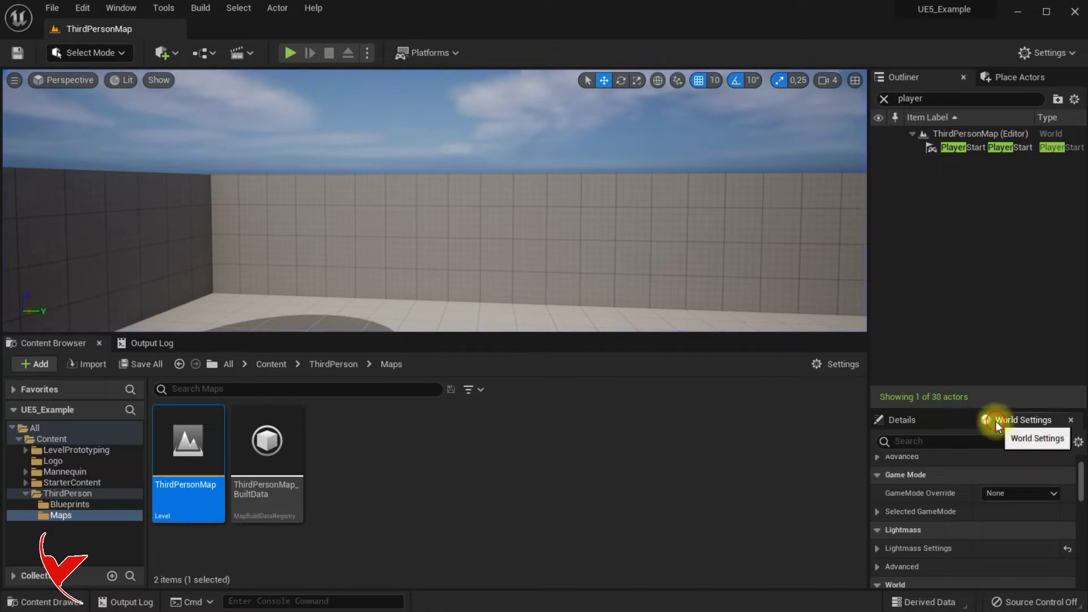
Step: Set GameMode Override to BP_ThirdPersonGameMode and play-test running the character forward
click(1005, 425)
click(1009, 495)
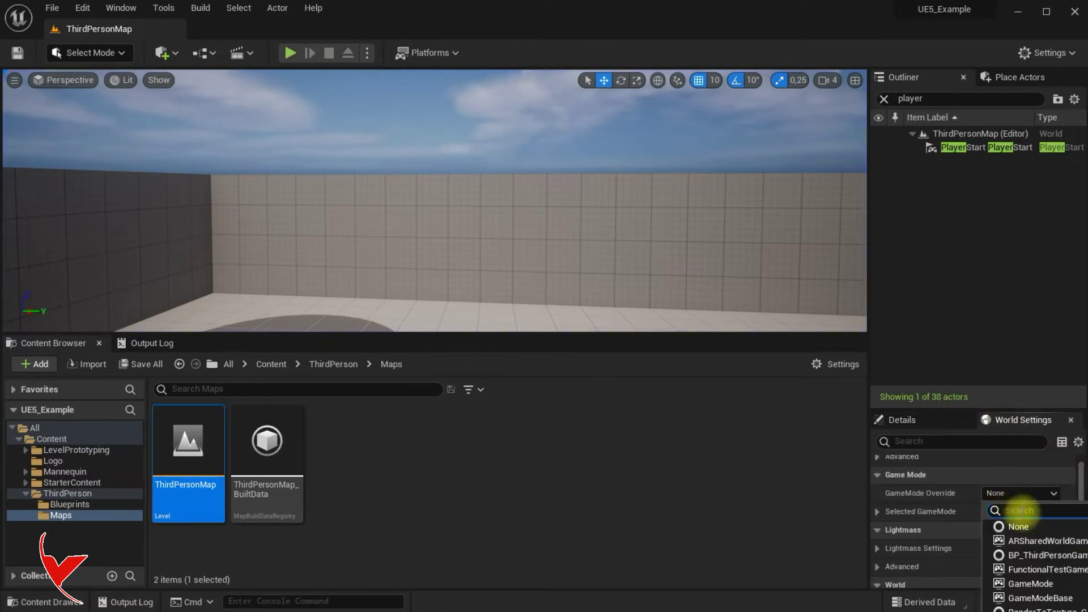
click(1046, 555)
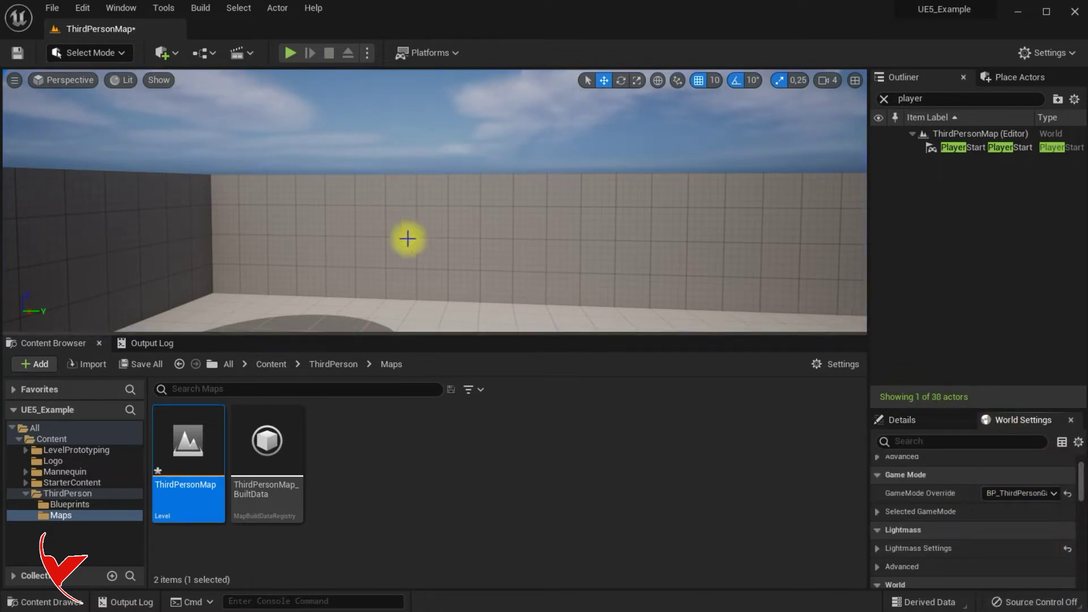
click(290, 53)
key(w)
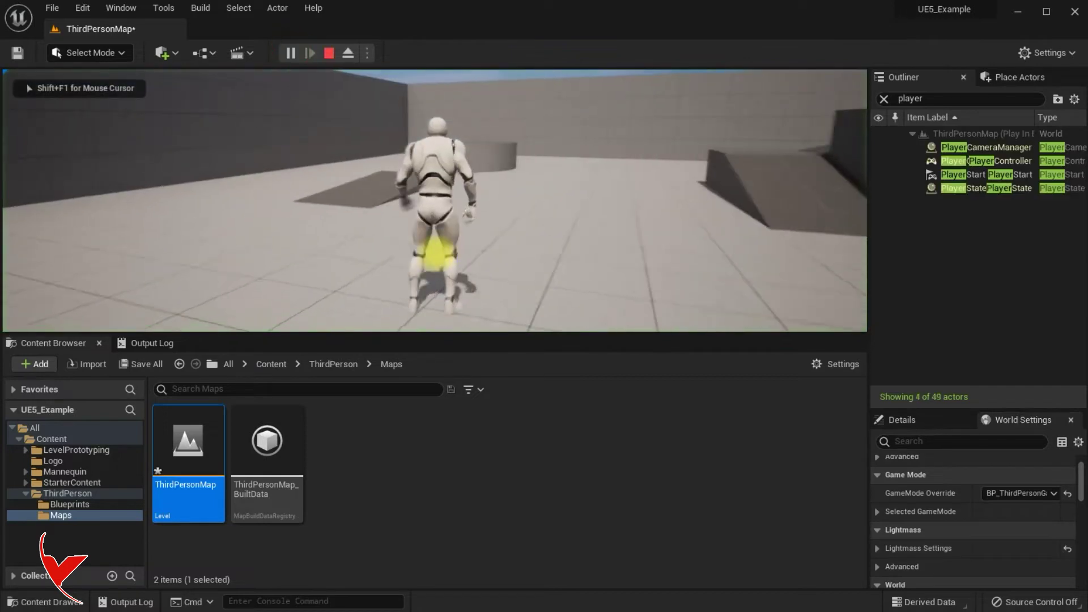
key(Escape)
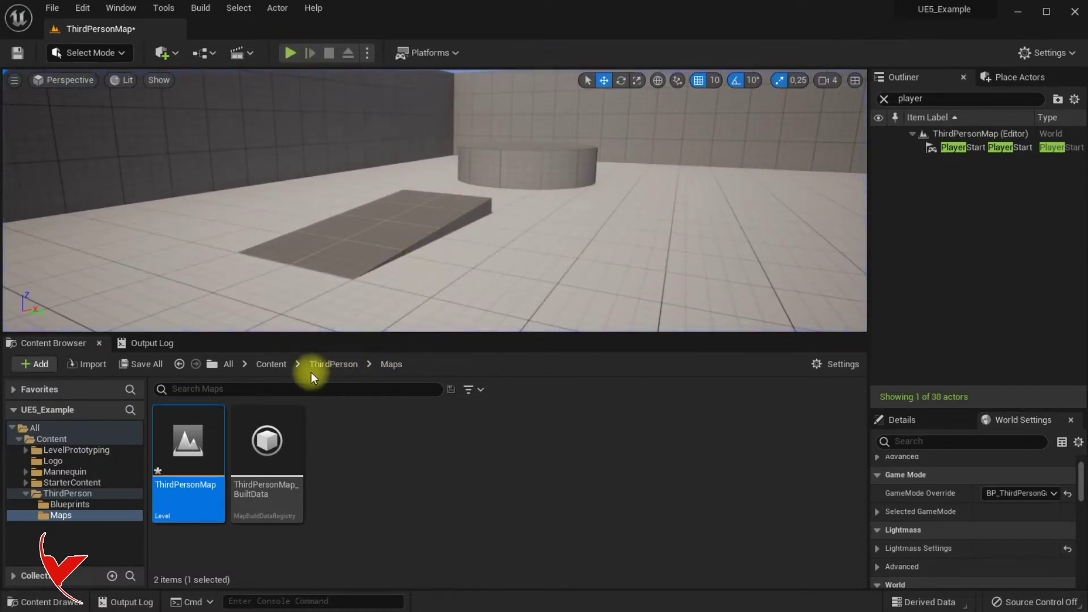
Step: Import logo.obj into Content/Logo with default options and frame it in the viewport
click(271, 364)
double_click(266, 439)
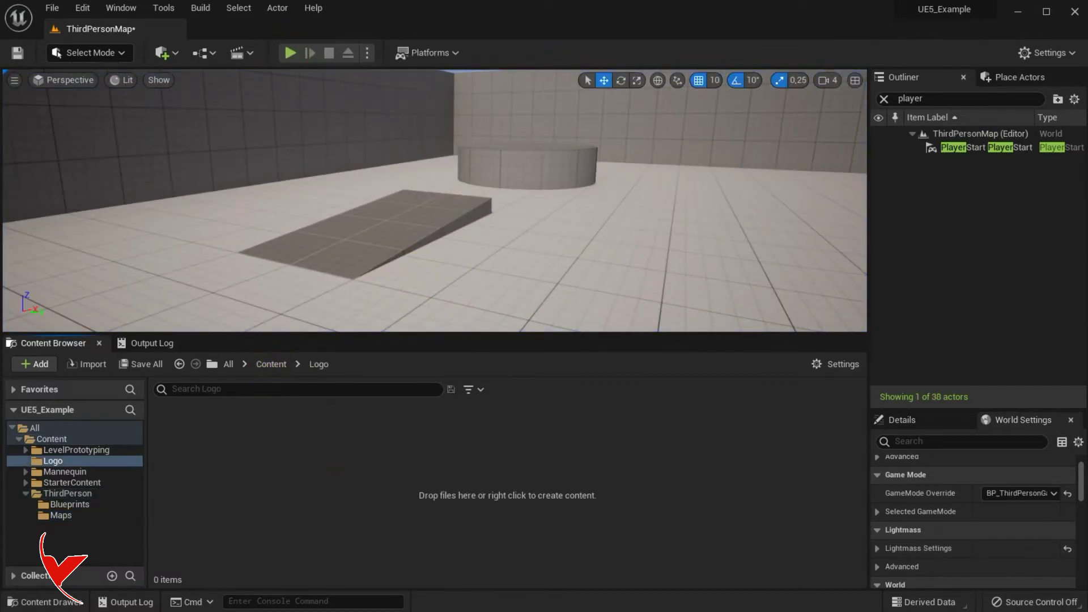
drag(708, 398, 372, 490)
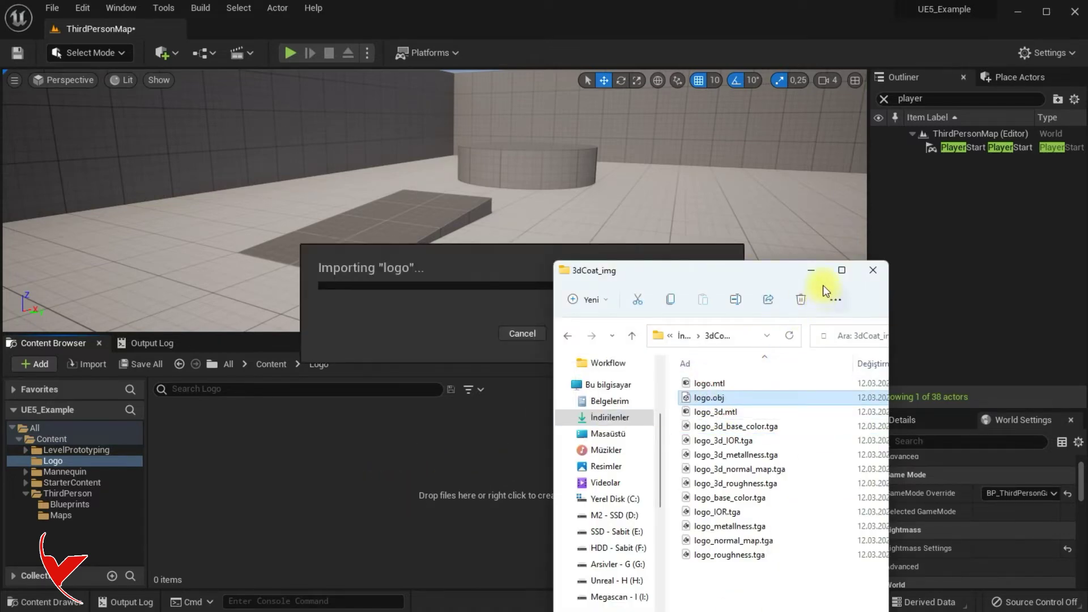
click(812, 271)
click(472, 563)
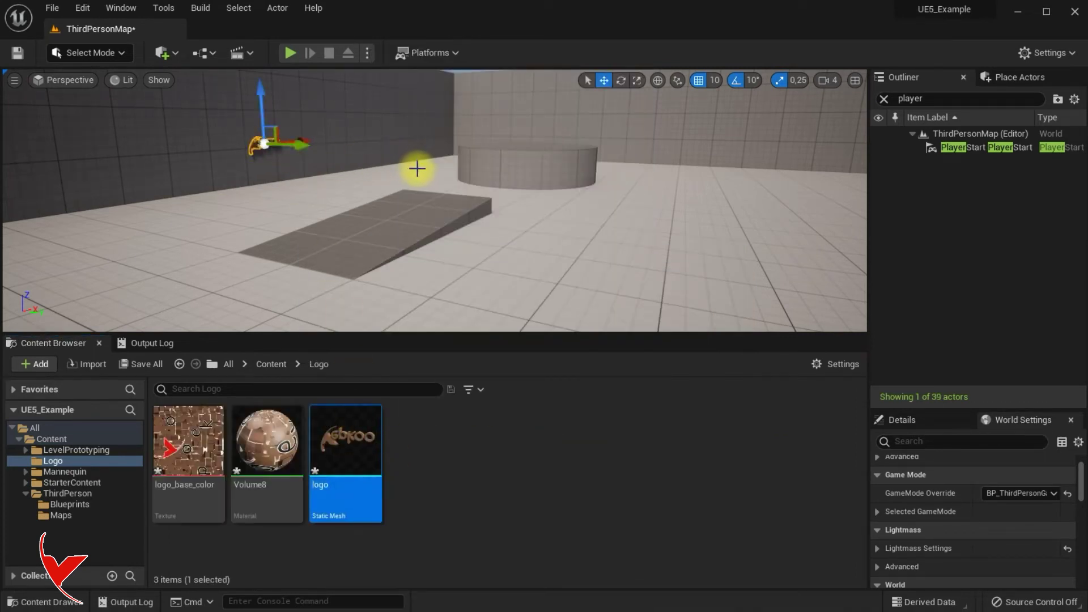
key(f)
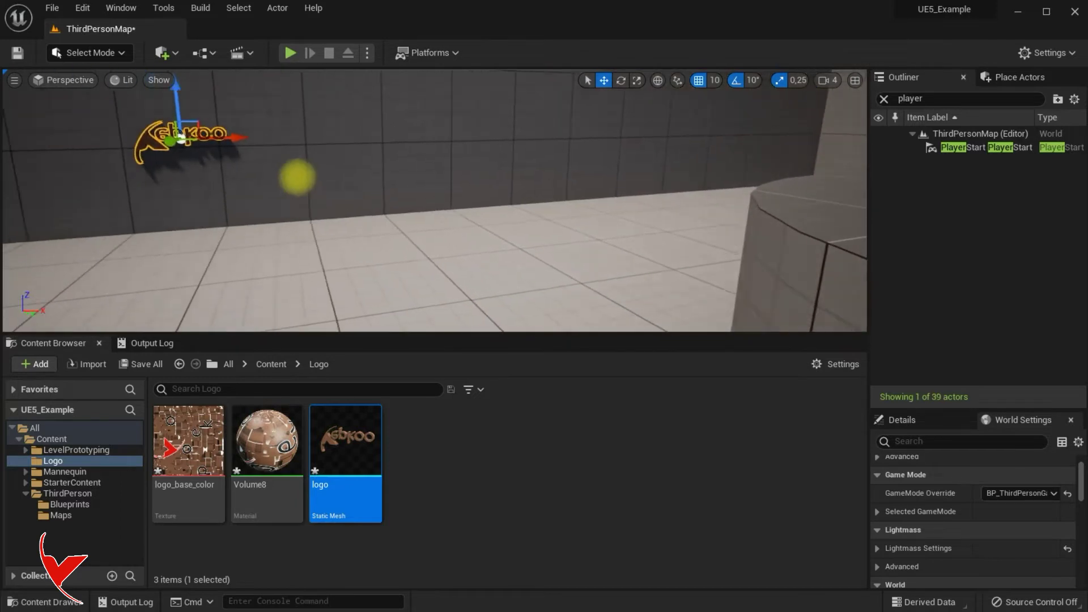
Step: Frame the grey wall and rotate the logo to 180° about X so it stands upright
right_drag(605, 193, 829, 93)
click(826, 82)
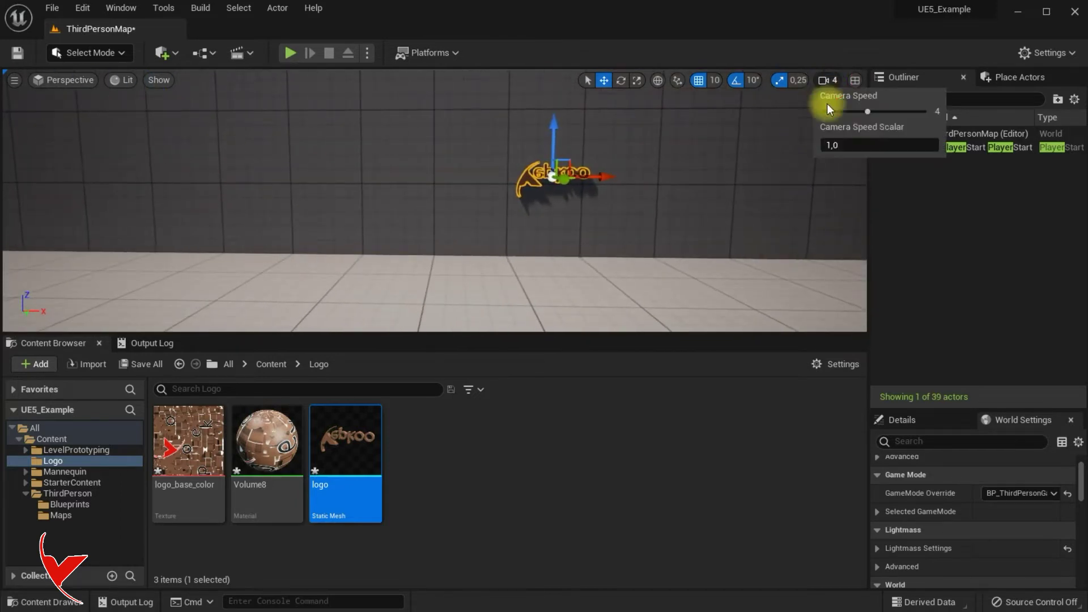
right_drag(717, 164, 719, 163)
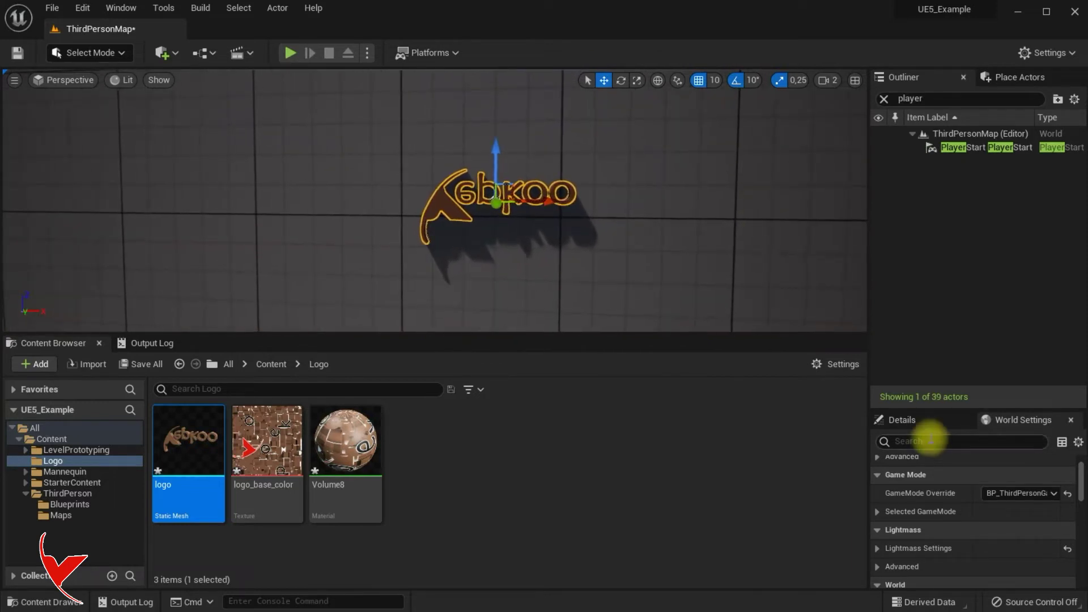
click(902, 419)
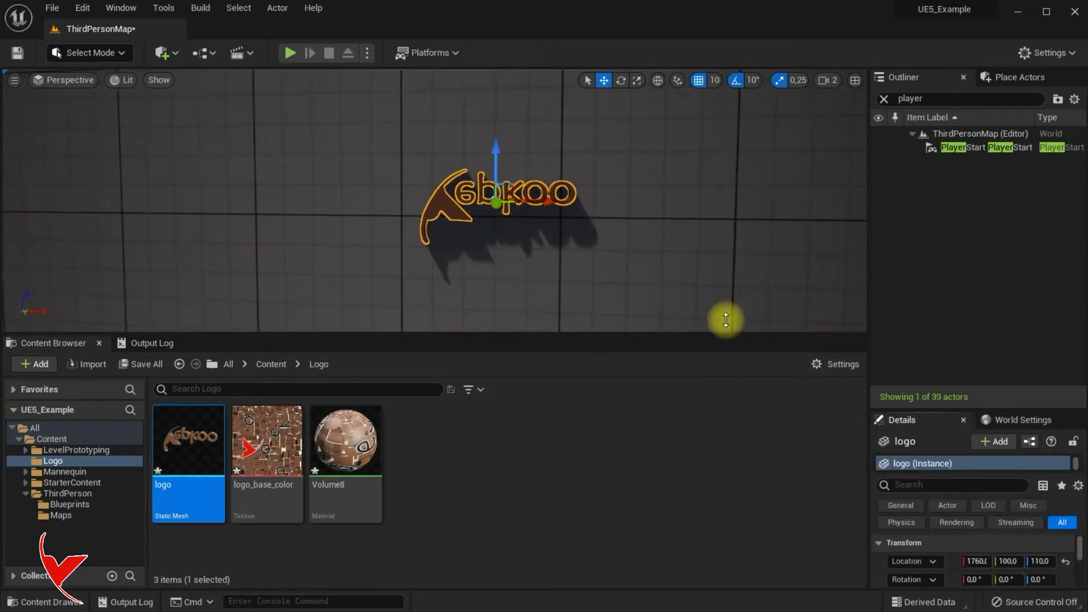
click(621, 80)
drag(497, 161, 634, 258)
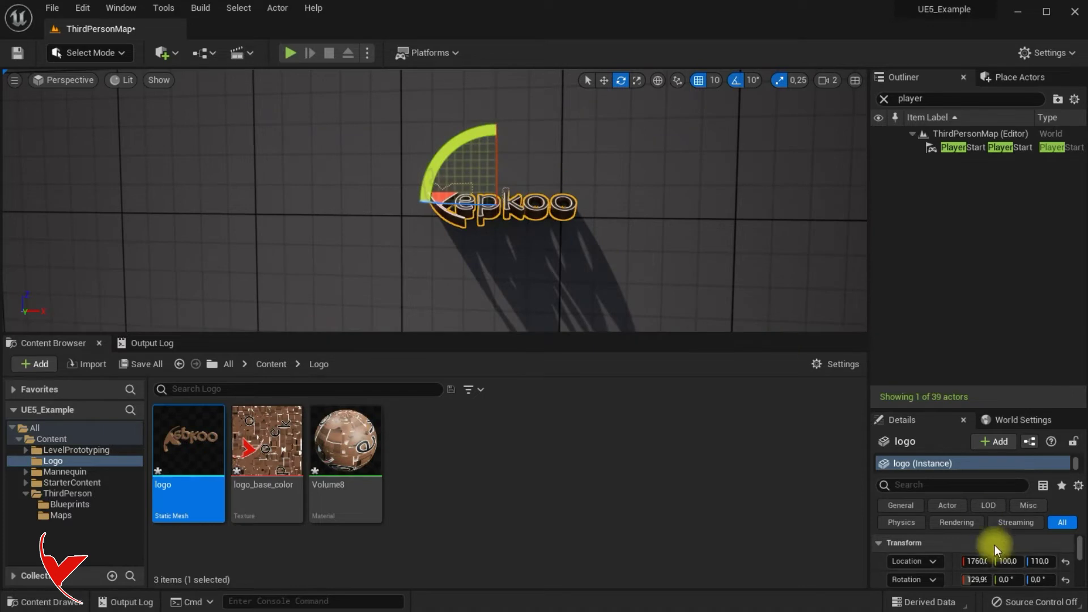
click(975, 579)
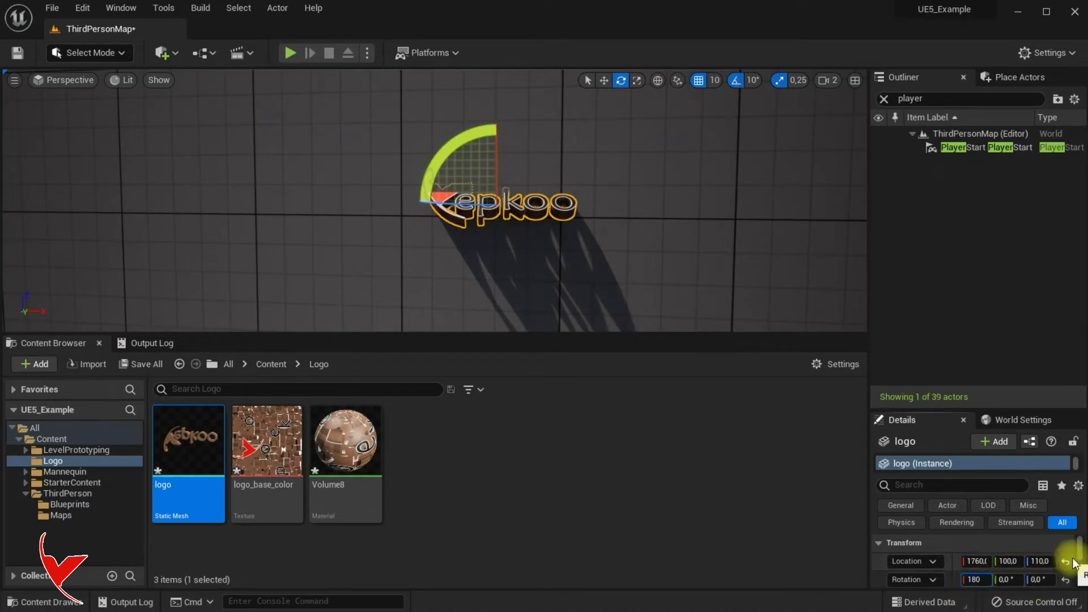
key(Return)
click(590, 83)
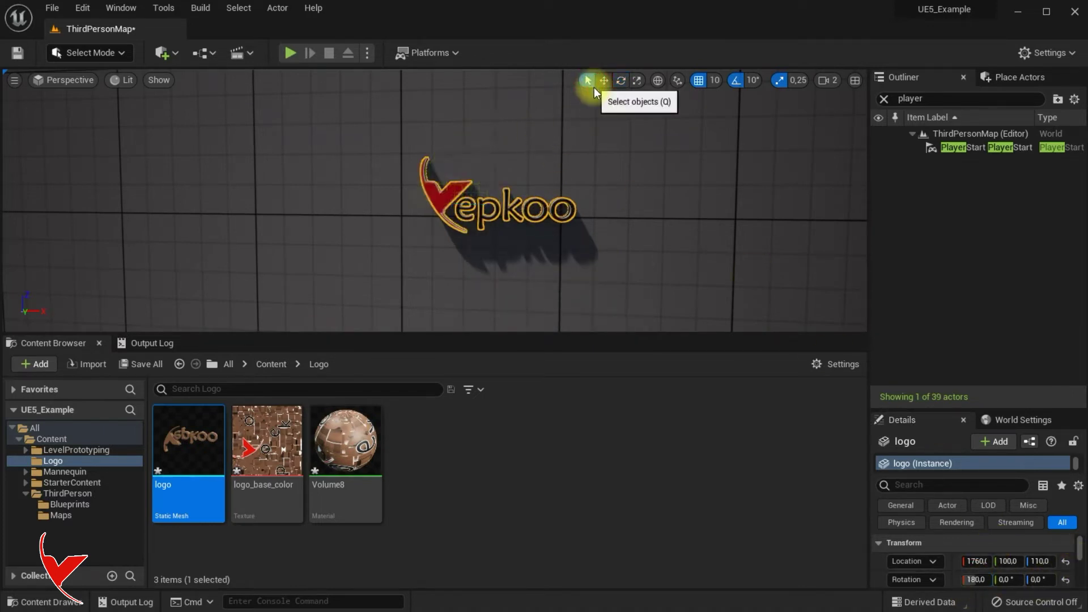
Step: Scale the logo up uniformly on the wall and start a test play of the level
click(637, 80)
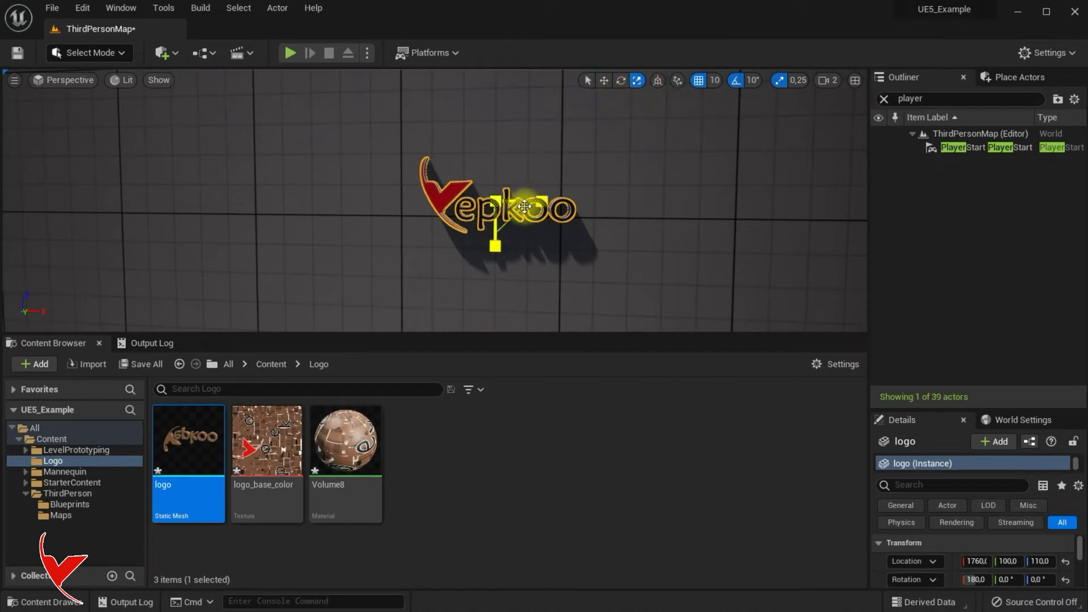
drag(499, 201, 515, 190)
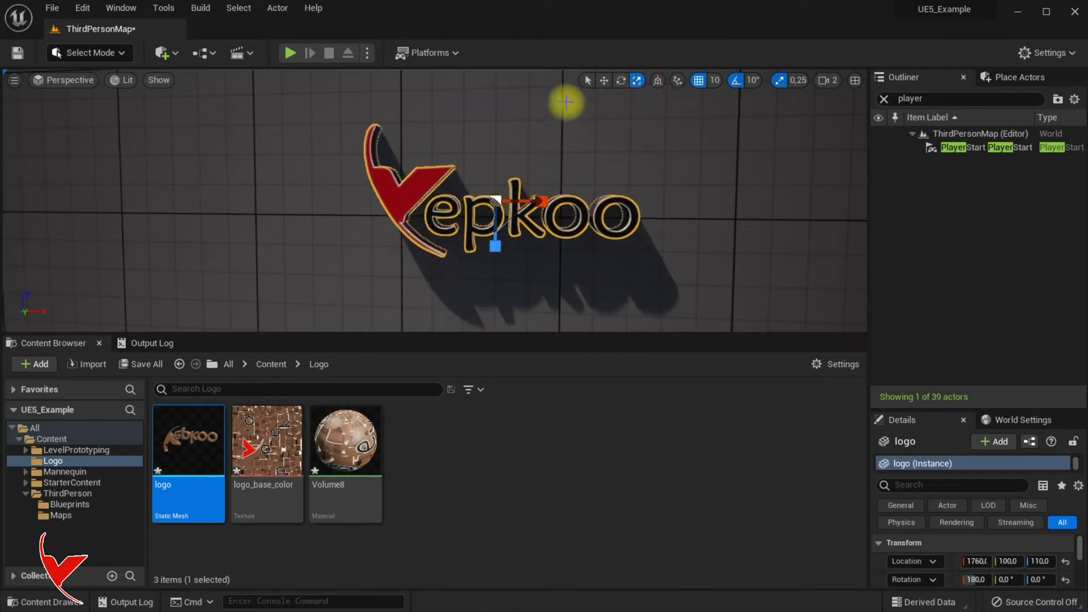
click(592, 80)
mouse_move(683, 182)
mouse_down()
mouse_move(572, 207)
mouse_move(450, 212)
mouse_up()
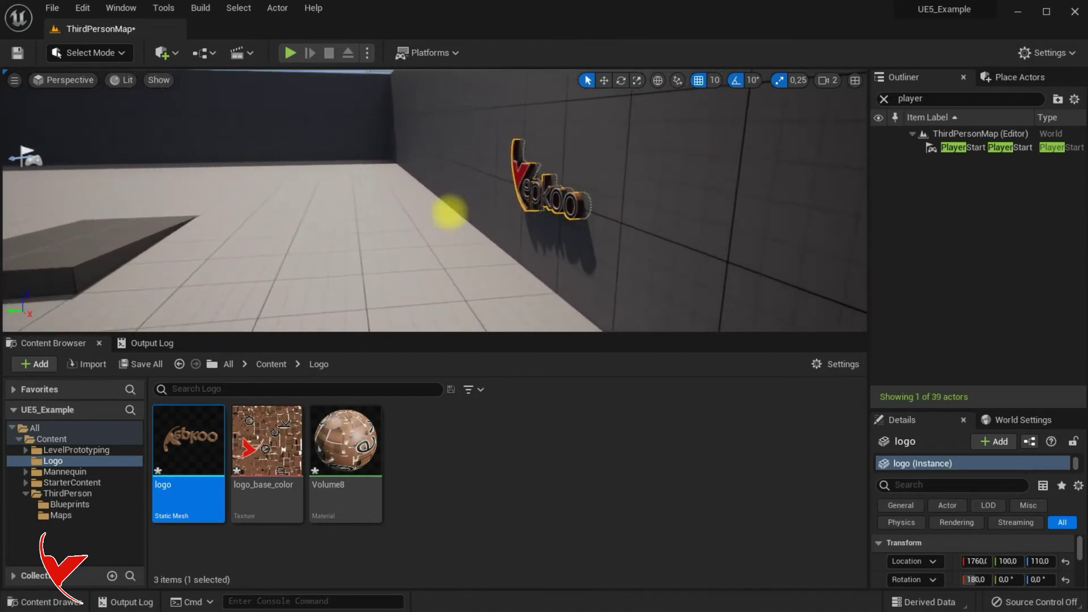
click(290, 53)
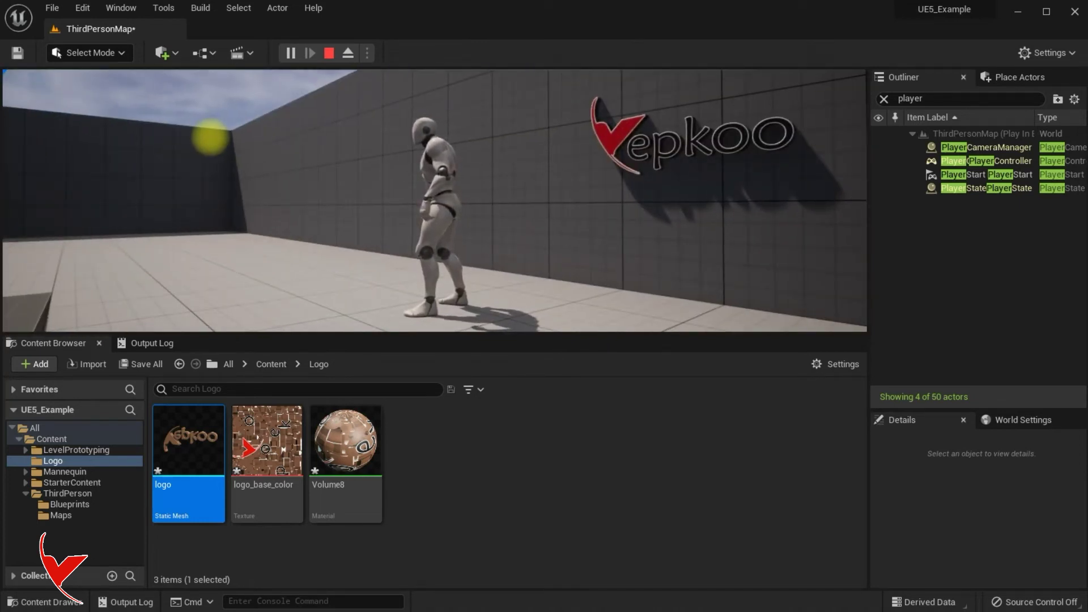
Step: Stop the test play and save the changed level and logo assets via Save Selected
key(Escape)
key(ctrl+shift+s)
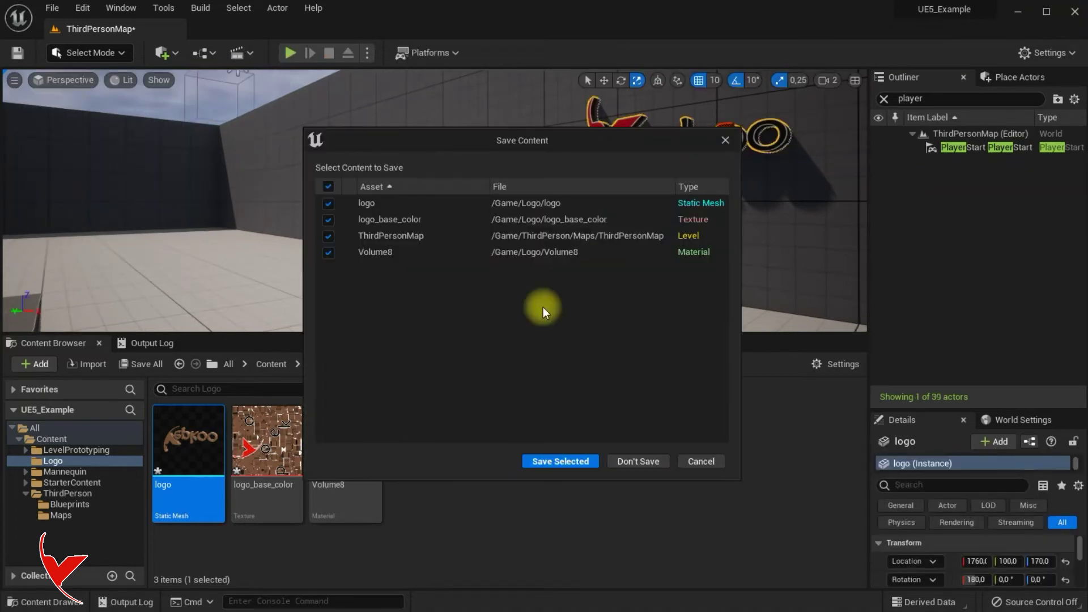
click(584, 459)
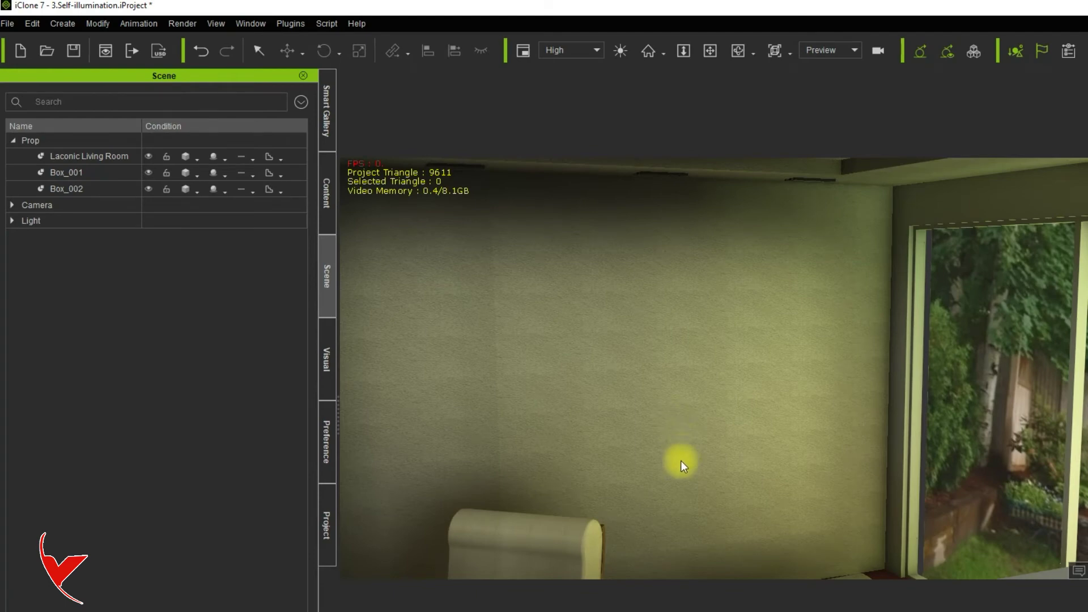
Step: Import logo.obj from the 3DCoat_img folder into the living-room scene as a prop
click(8, 24)
mouse_move(38, 118)
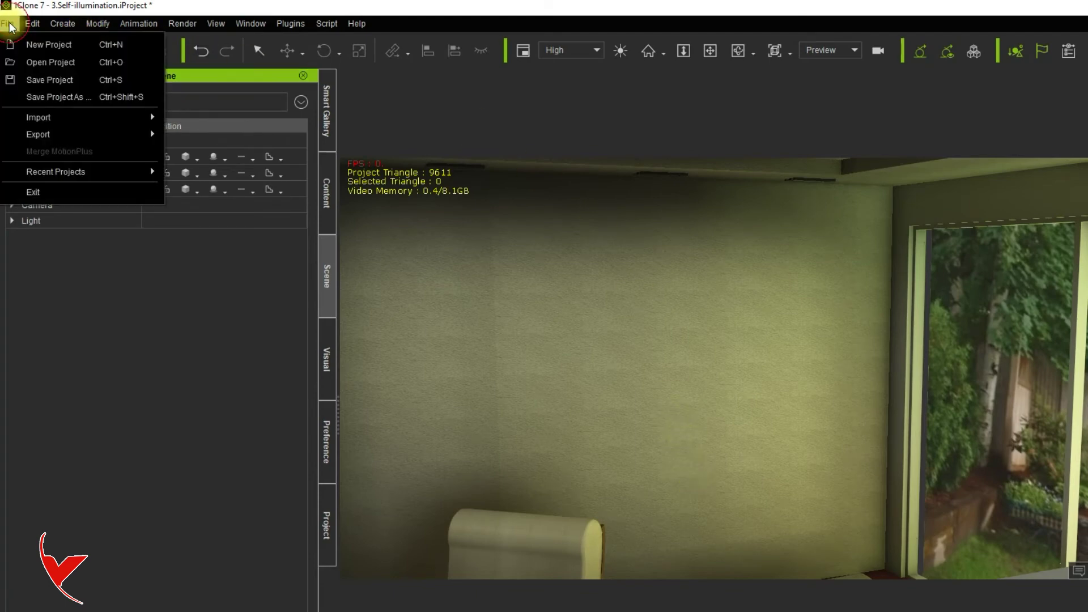
click(70, 120)
click(198, 121)
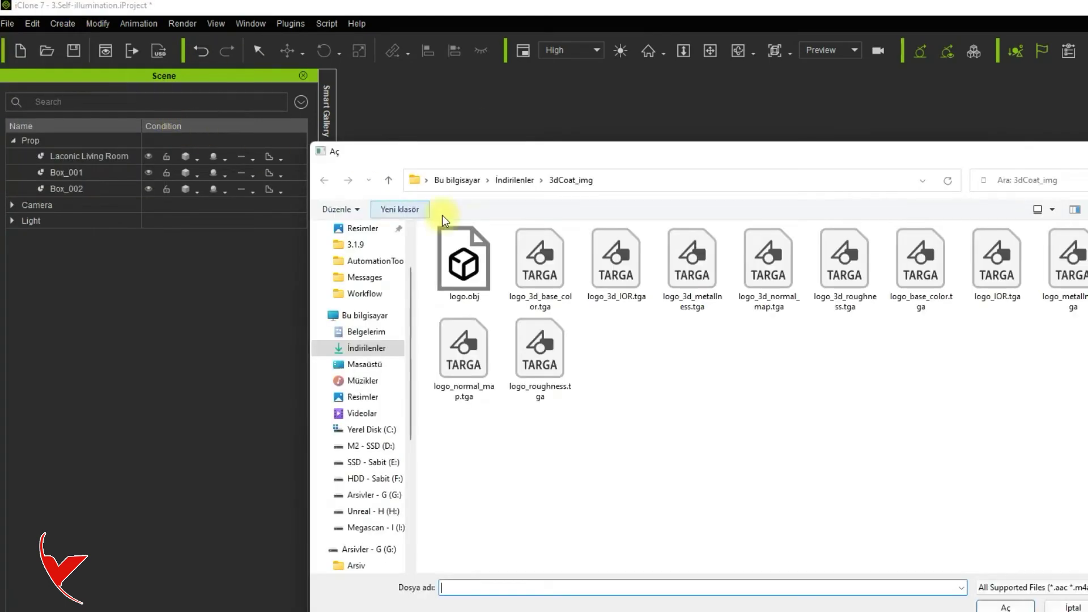
click(475, 264)
double_click(475, 263)
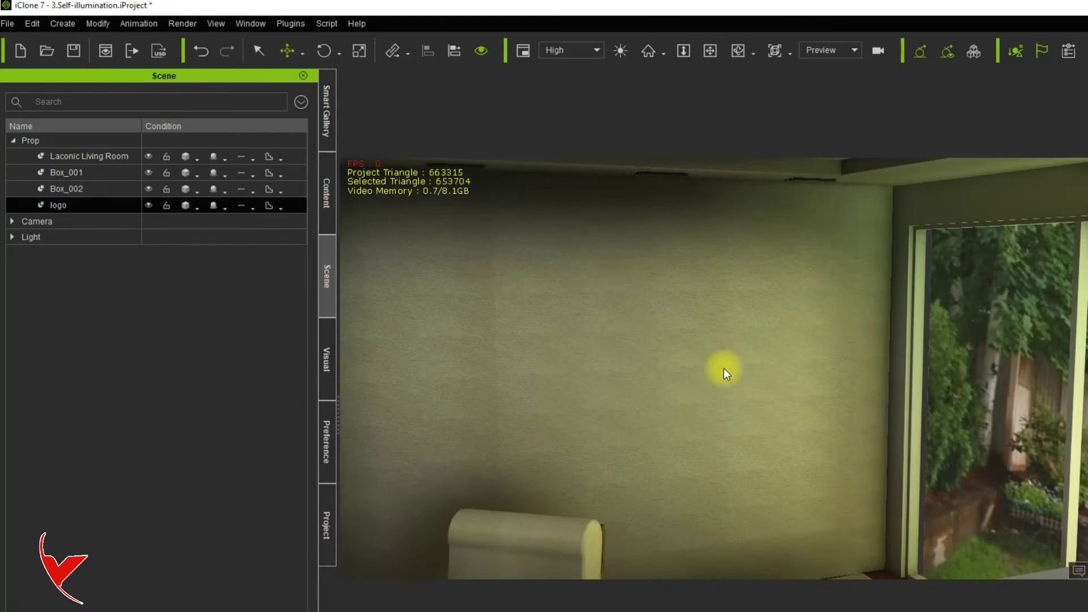
drag(698, 377, 696, 420)
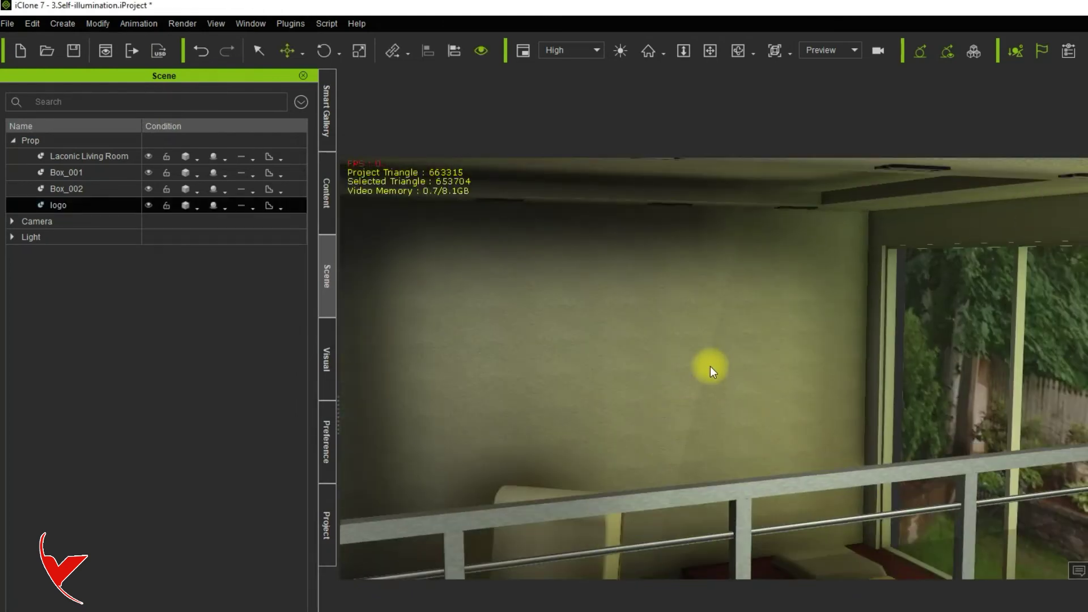
Step: Move the logo onto the wall, stand it upright and turn it to face the room
mouse_move(719, 332)
mouse_down()
mouse_move(690, 437)
mouse_move(709, 235)
mouse_move(638, 435)
mouse_move(719, 405)
mouse_move(704, 461)
mouse_move(721, 233)
mouse_move(712, 152)
mouse_up()
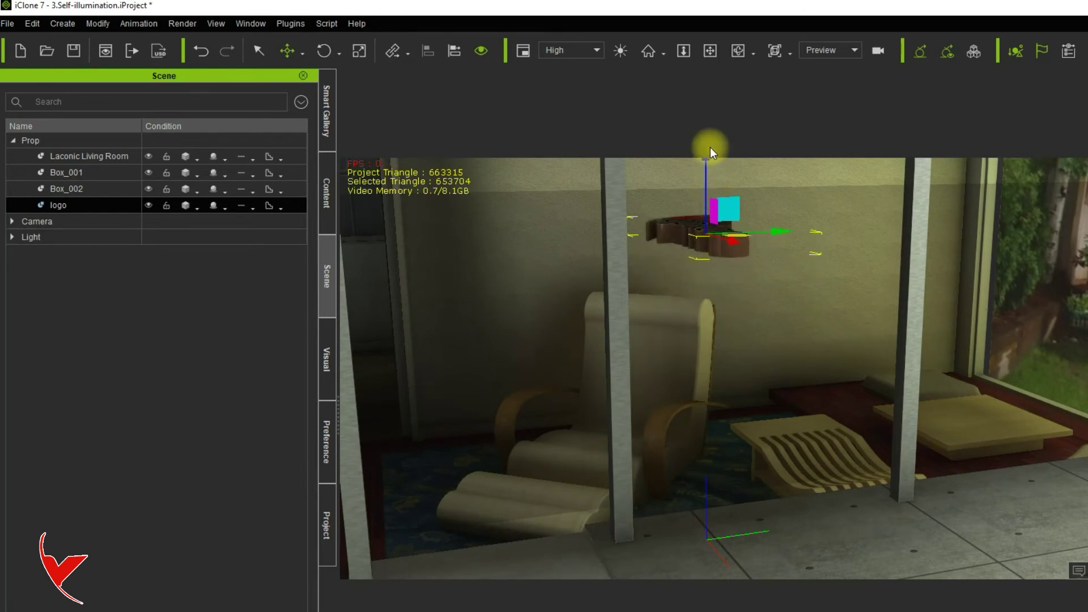
mouse_move(929, 235)
mouse_down()
mouse_move(852, 267)
mouse_move(895, 331)
mouse_move(805, 300)
mouse_up()
mouse_move(664, 329)
mouse_down()
mouse_move(597, 284)
mouse_move(650, 193)
mouse_up()
click(324, 50)
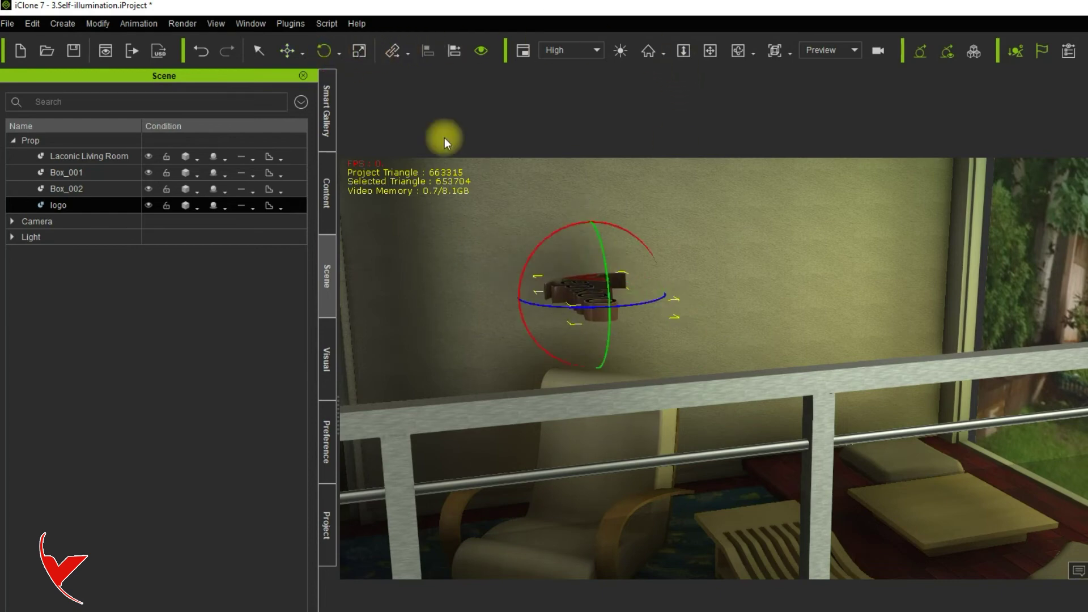
mouse_move(562, 238)
mouse_down()
mouse_move(516, 260)
mouse_move(493, 295)
mouse_move(515, 272)
mouse_move(510, 284)
mouse_up()
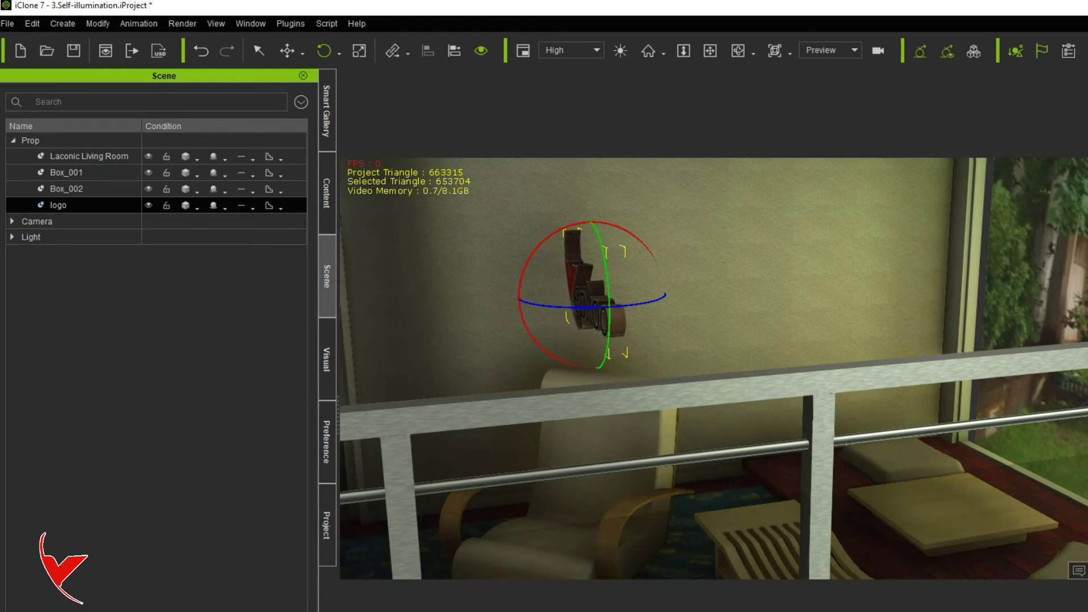
drag(608, 295, 979, 214)
Step: Slide the logo right and higher, flush against the wall above the chair
click(288, 51)
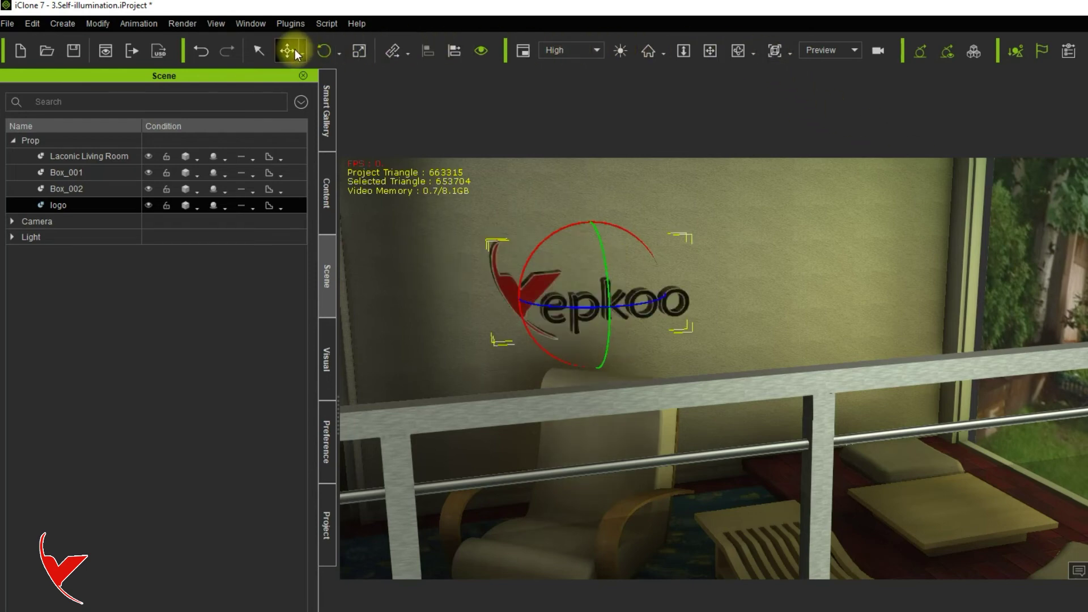
mouse_move(672, 293)
mouse_down()
mouse_move(868, 290)
mouse_move(815, 273)
mouse_up()
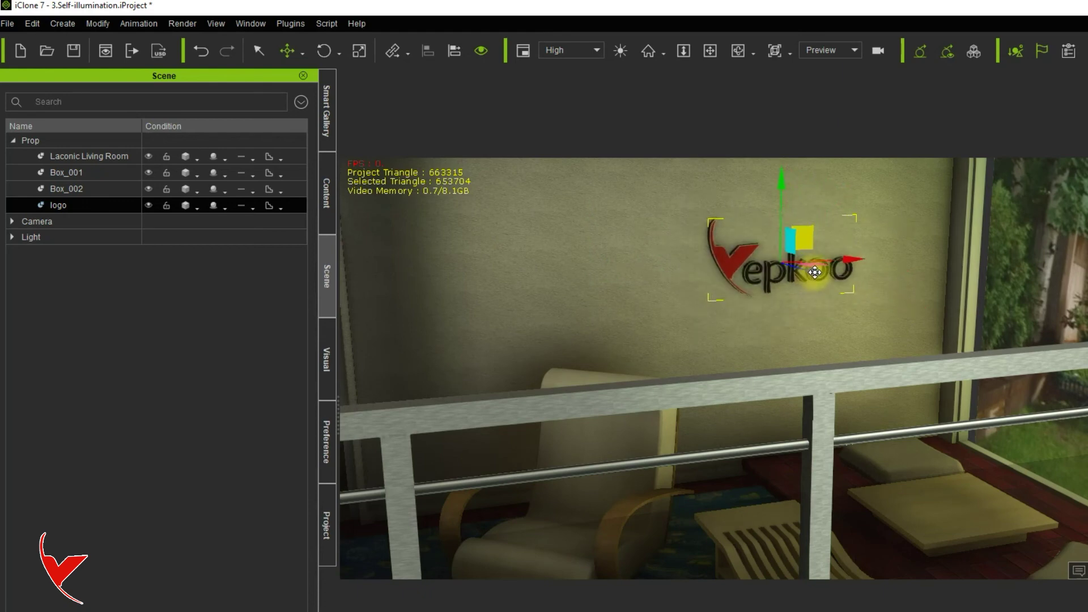
drag(818, 276, 818, 278)
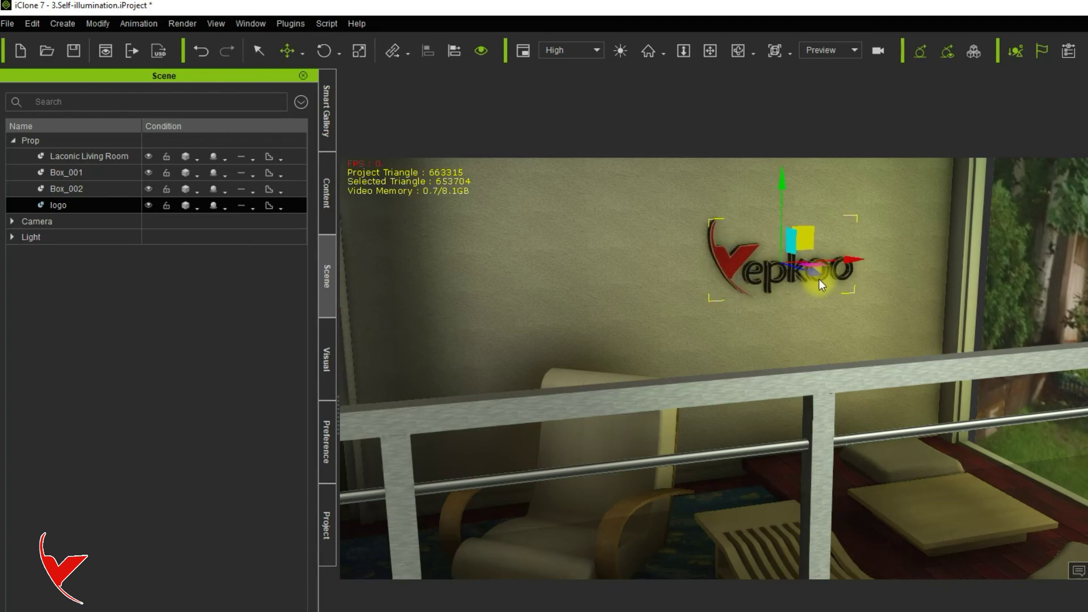
drag(795, 182, 787, 167)
drag(847, 228, 907, 223)
click(420, 265)
Step: Deselect the logo and bring the view closer to review it on the wall
click(253, 308)
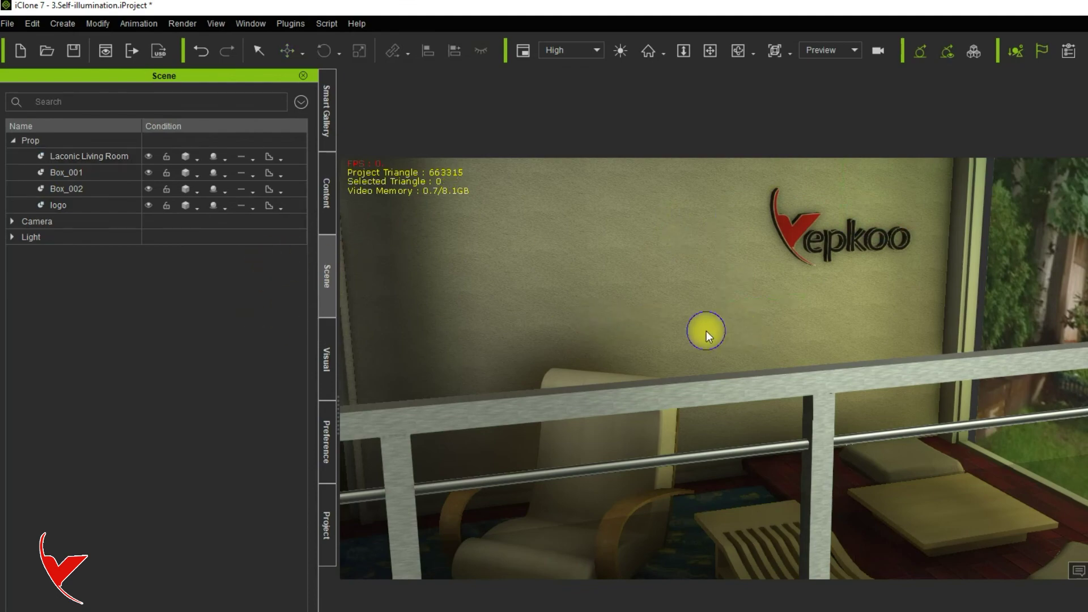
mouse_move(717, 325)
middle_down()
mouse_move(744, 378)
mouse_move(719, 411)
mouse_move(729, 440)
mouse_move(691, 400)
mouse_move(595, 408)
mouse_move(758, 357)
mouse_move(884, 362)
middle_up()
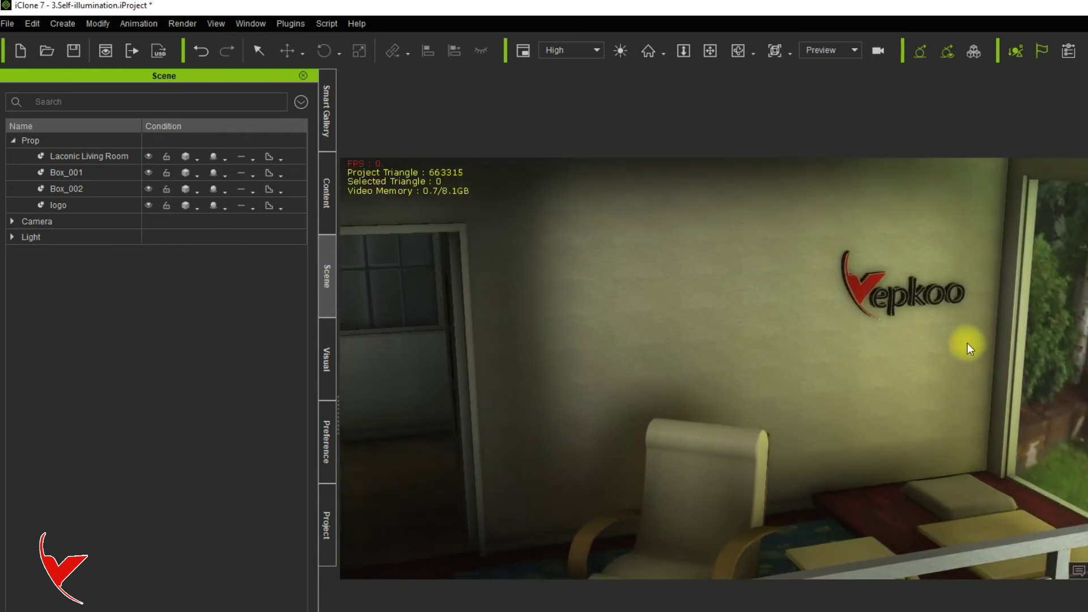